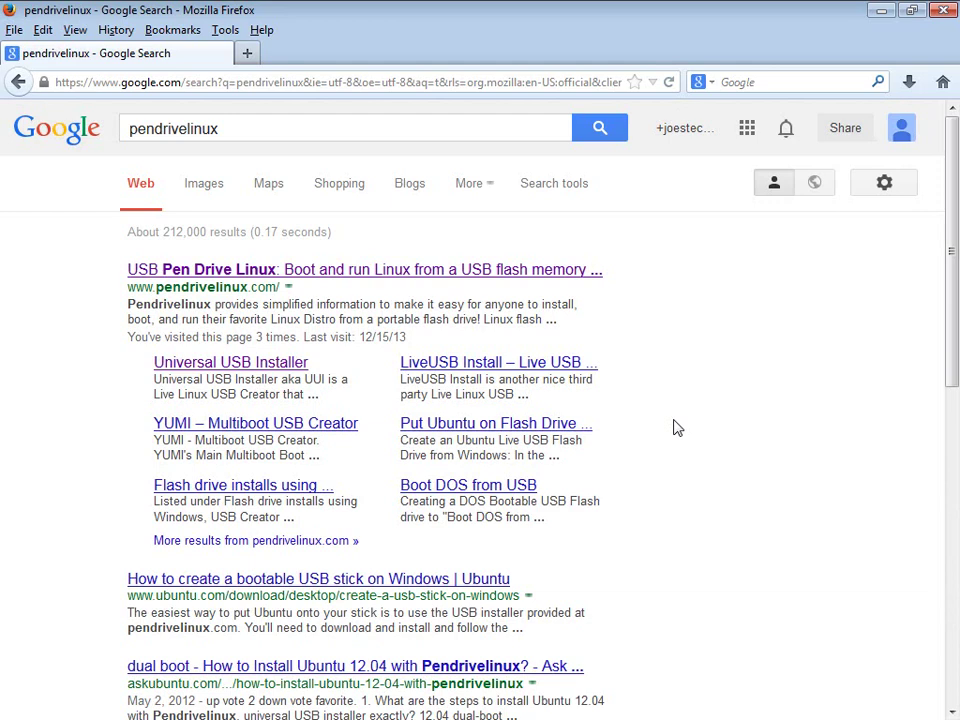
Open the Universal USB Installer page on pendrivelinux.com from the search results and mute the ad beside its introduction.
click(201, 277)
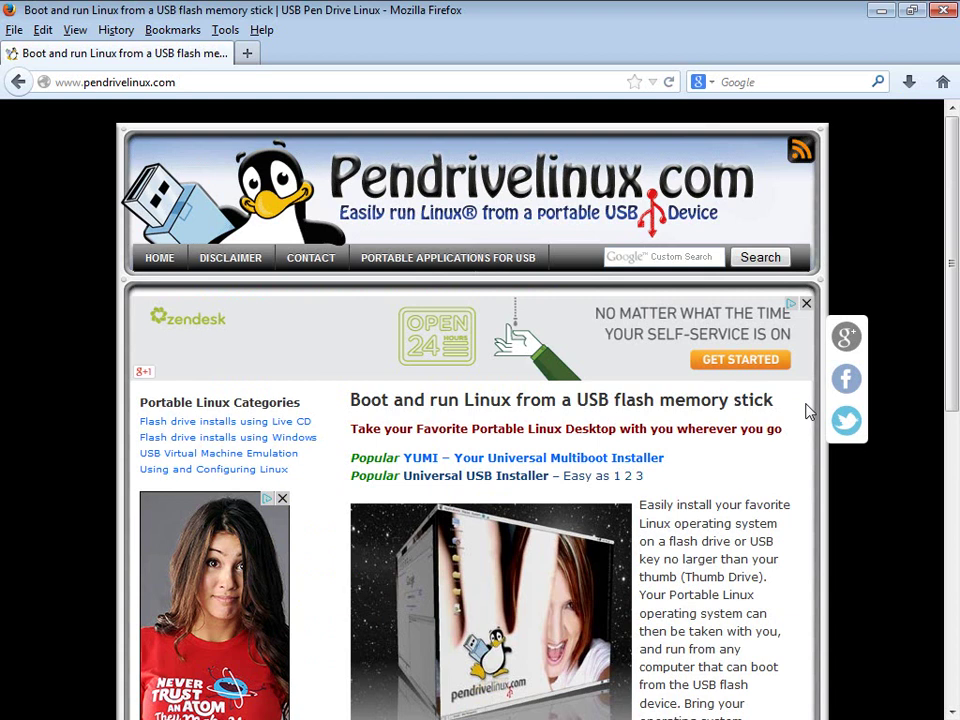
click(475, 484)
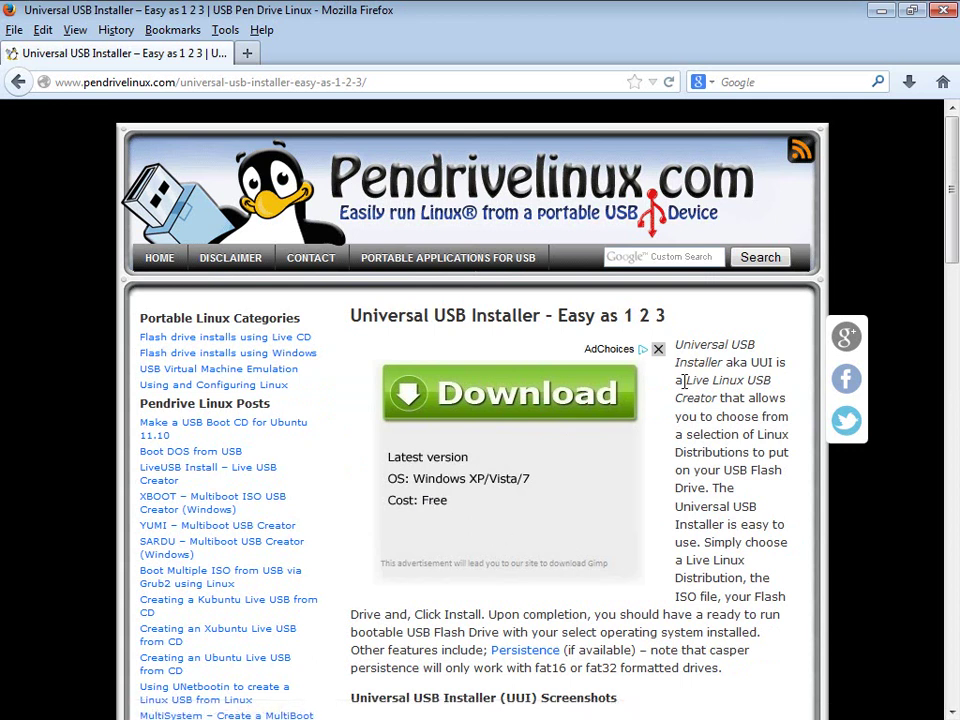
click(659, 352)
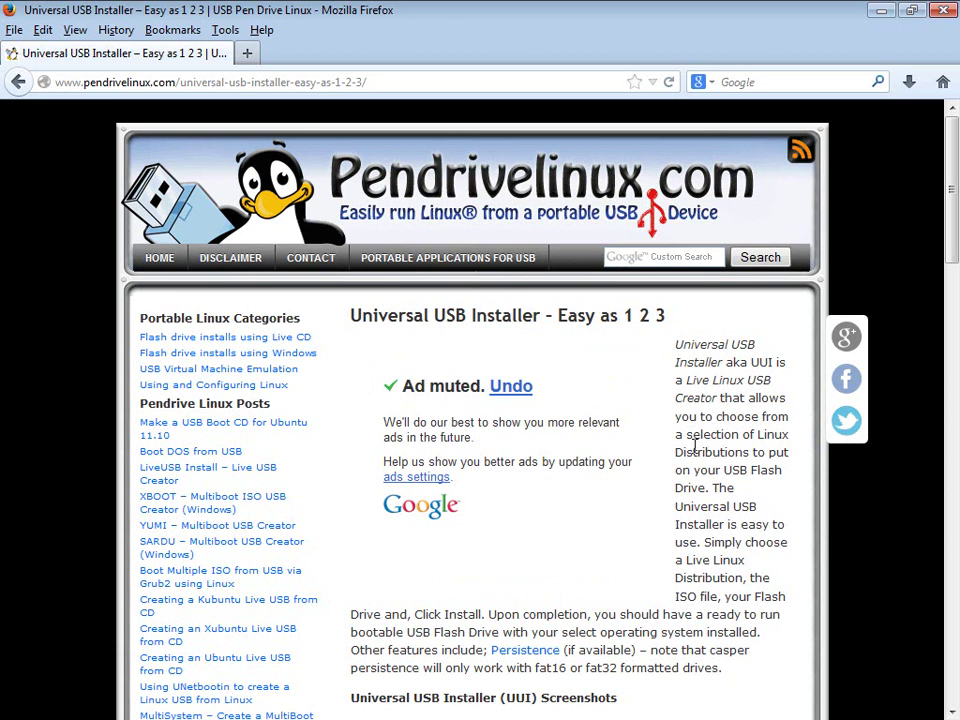
Download Universal-USB-Installer-1.9.5.1.exe from the Universal USB Installer page and save the file.
scroll(697, 436, down, 20)
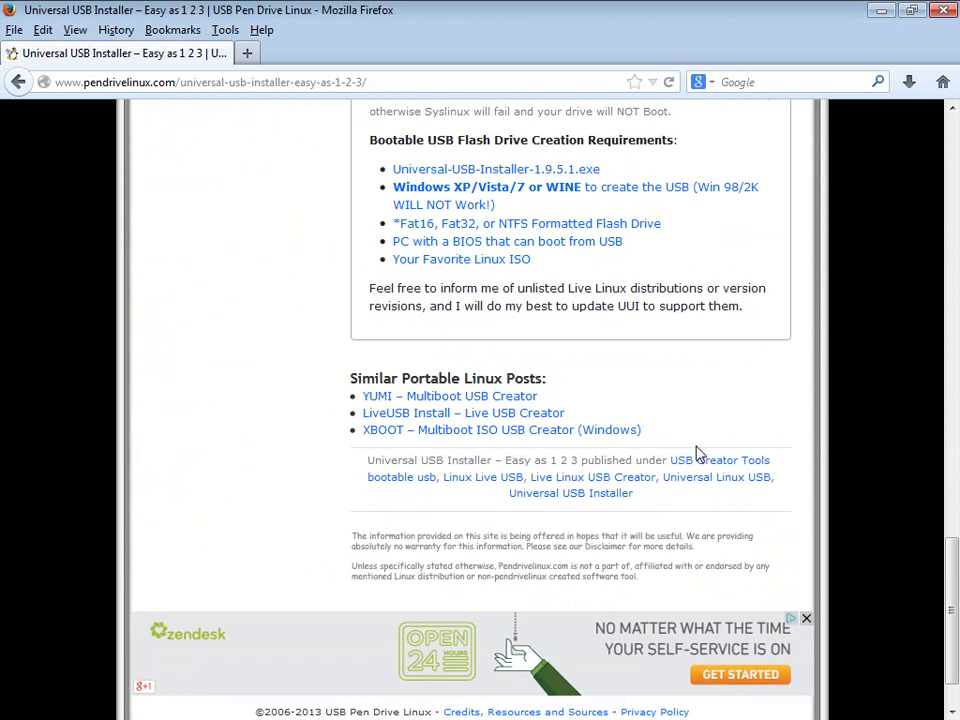
scroll(697, 453, up, 5)
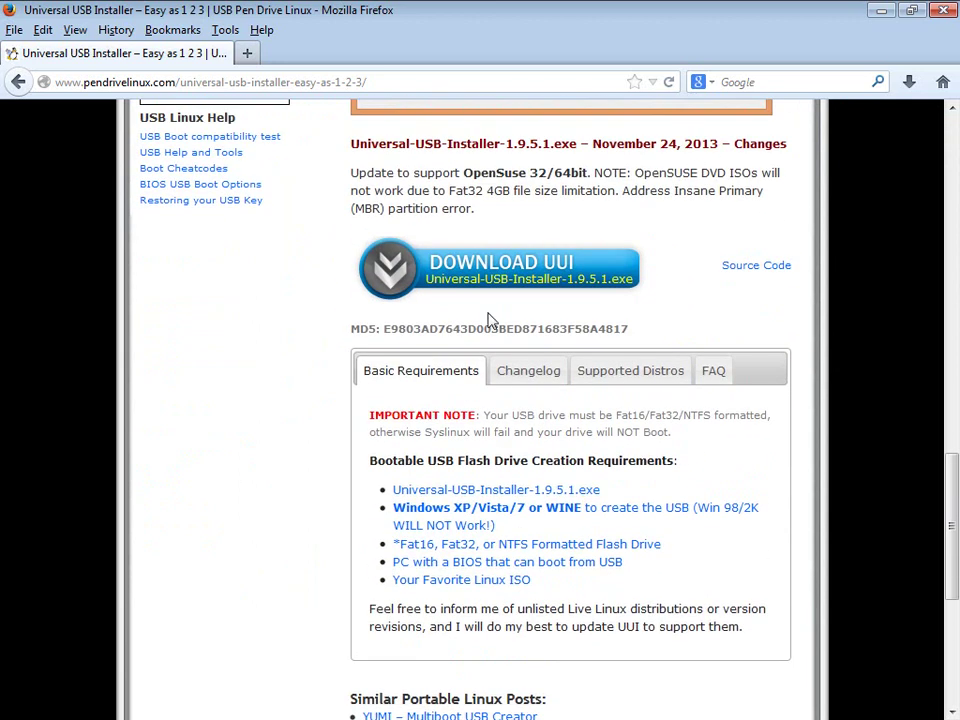
click(391, 280)
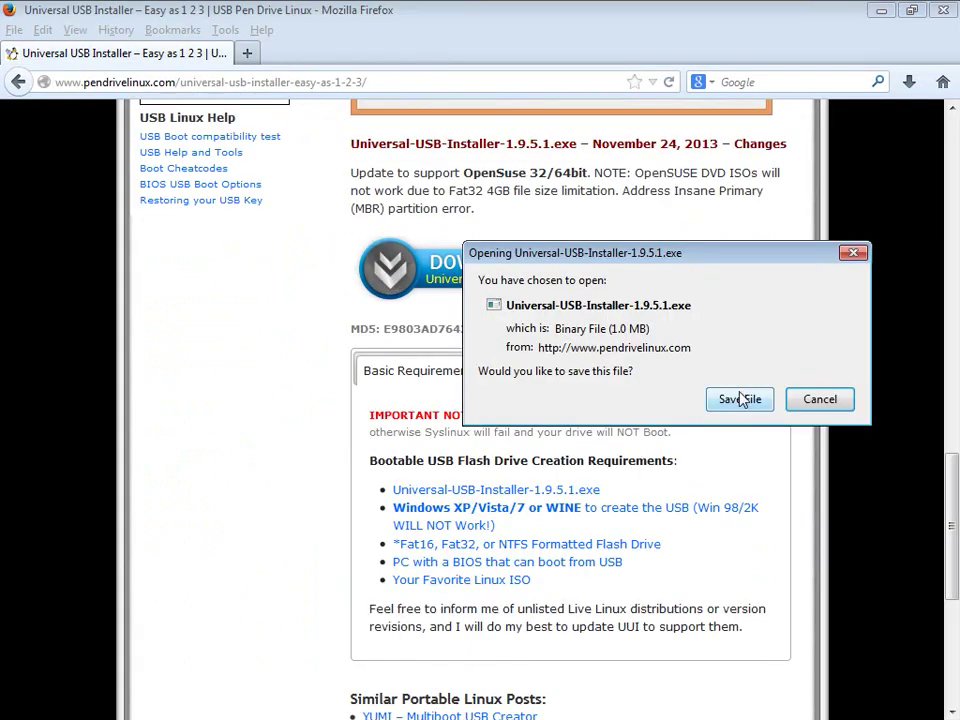
click(740, 399)
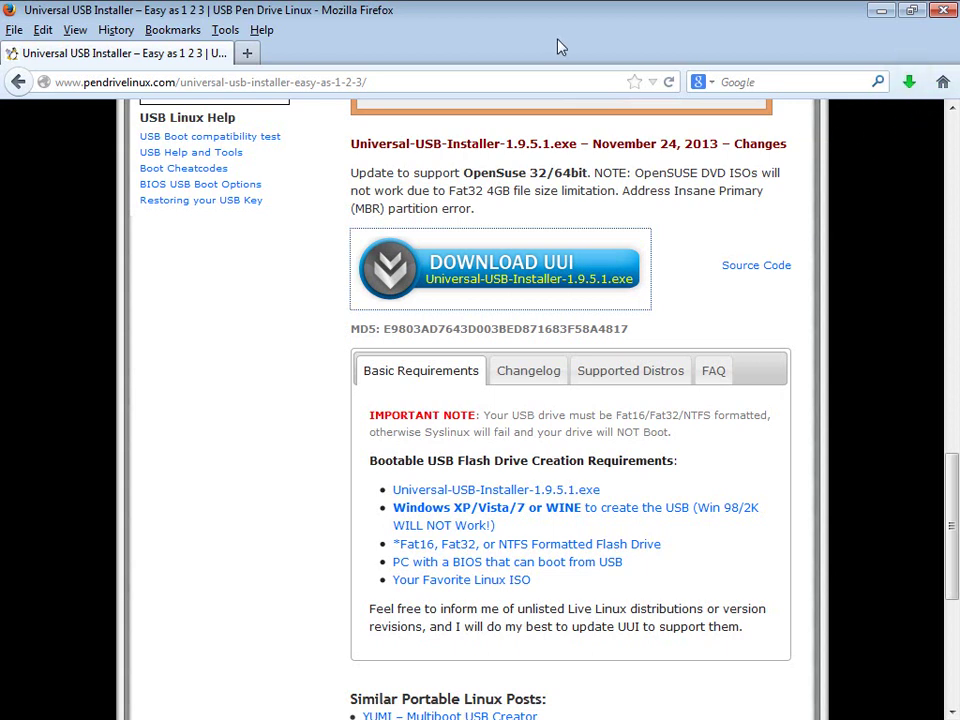
Open the Downloads folder on the desktop and inspect the properties of the Universal-USB-Installer-1.9.5.1 file.
double_click(544, 7)
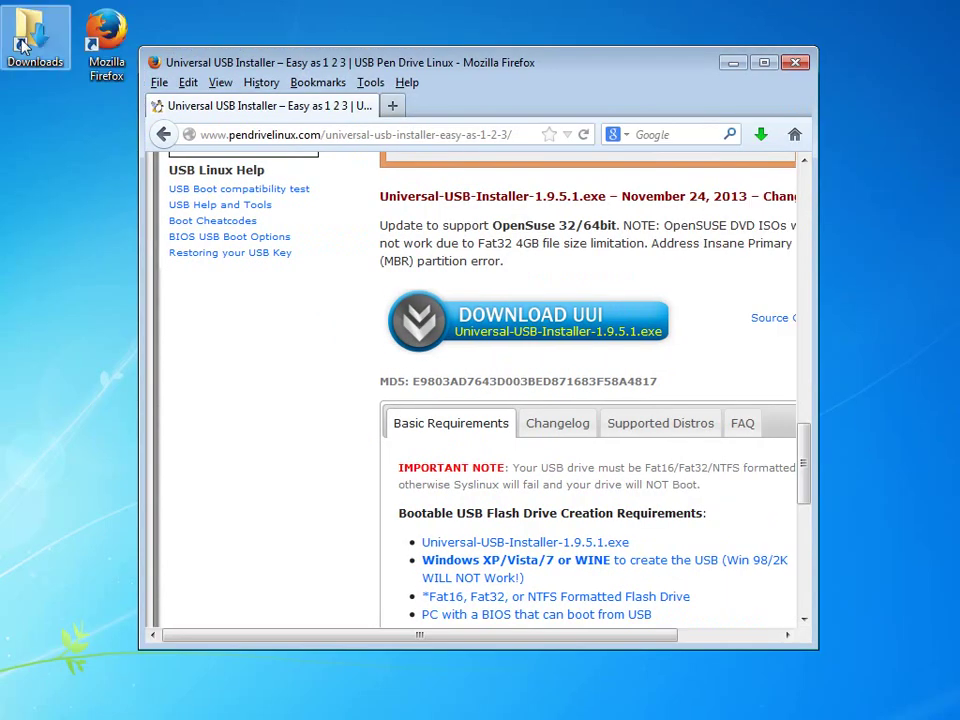
double_click(24, 42)
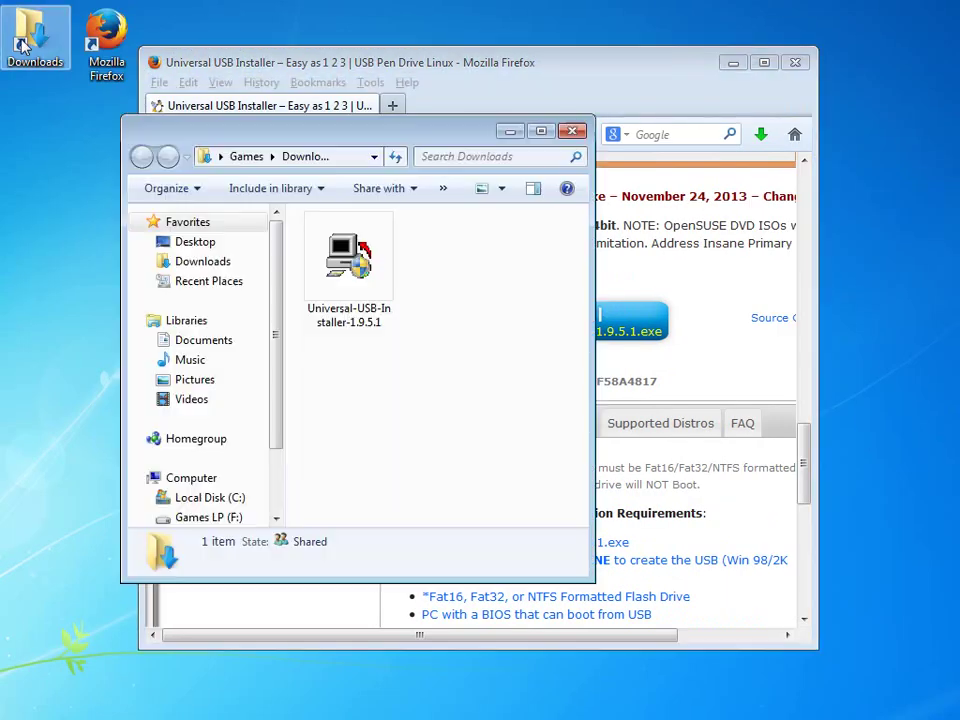
click(368, 283)
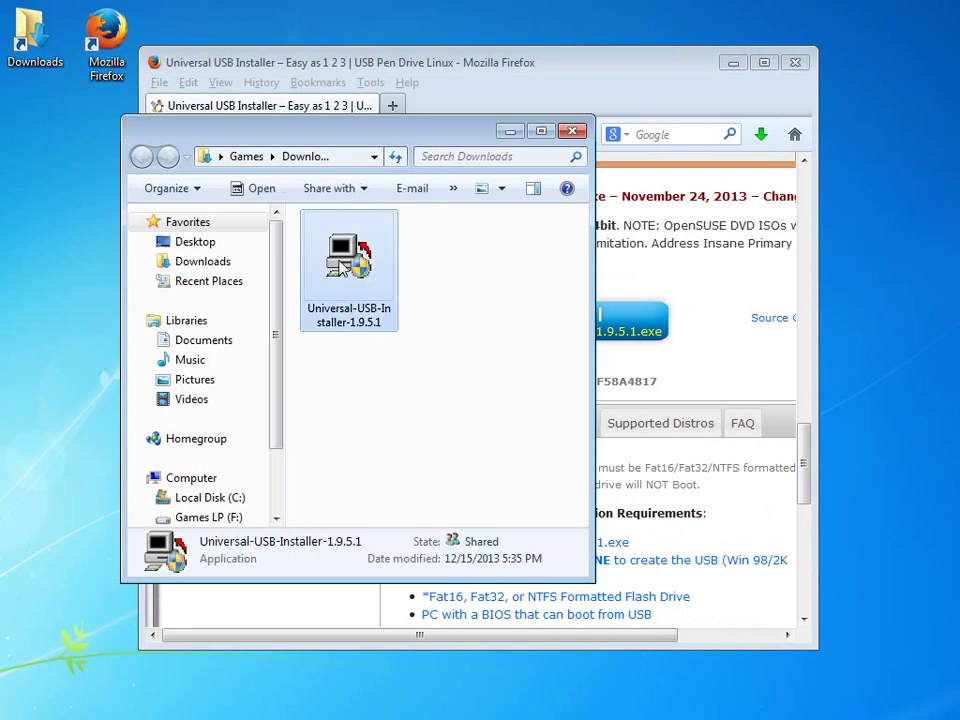
right_click(343, 263)
click(426, 556)
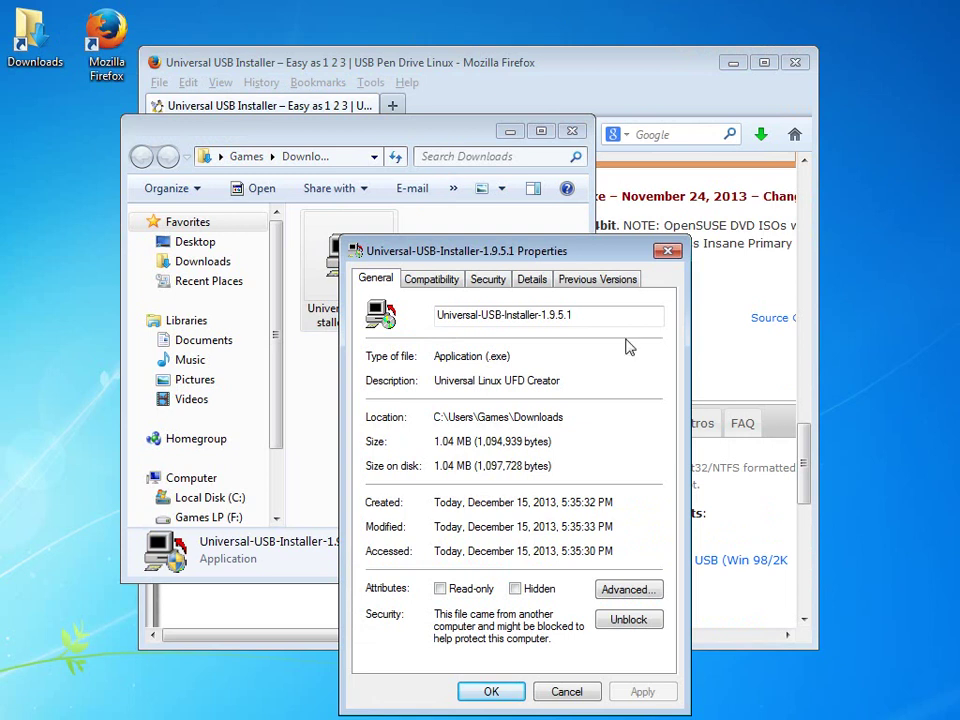
click(669, 252)
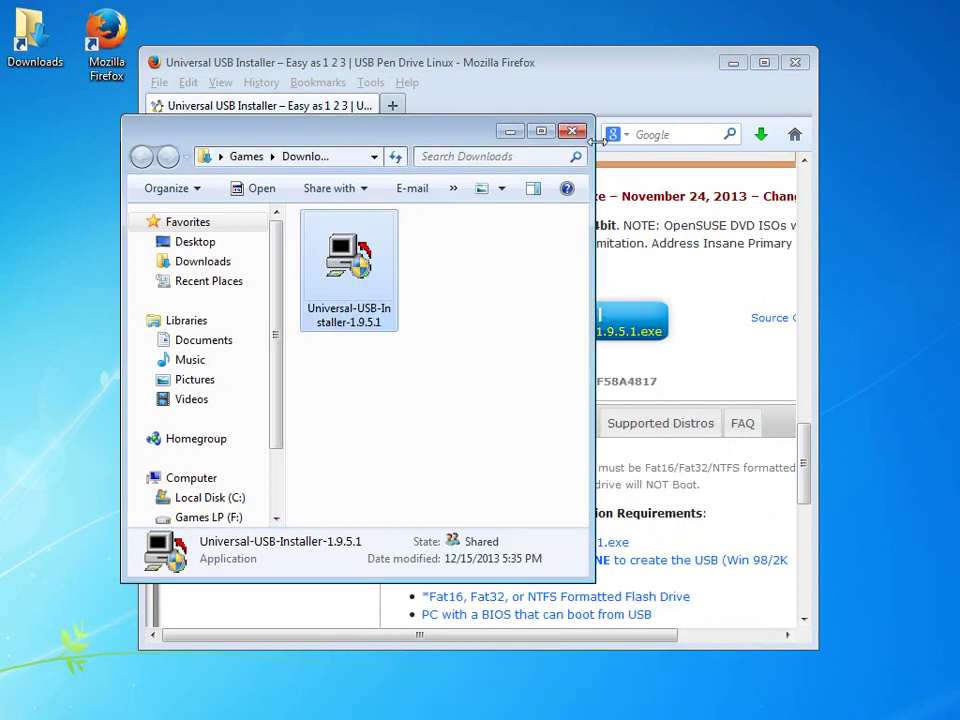
Return to Firefox, go back to its start page and search Google for "linux mint".
click(611, 72)
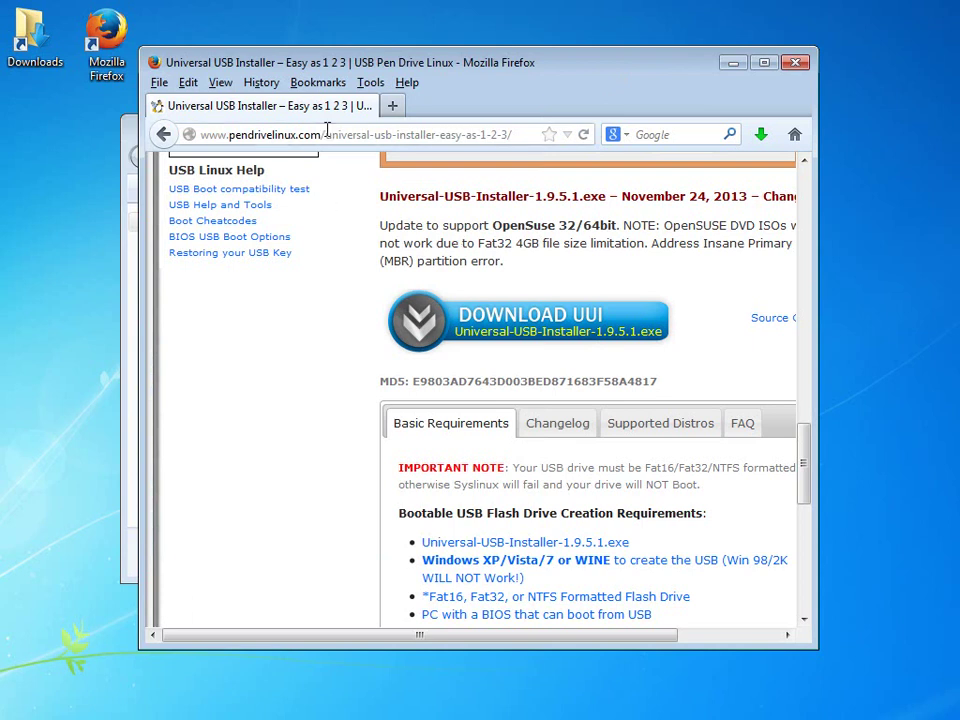
click(164, 135)
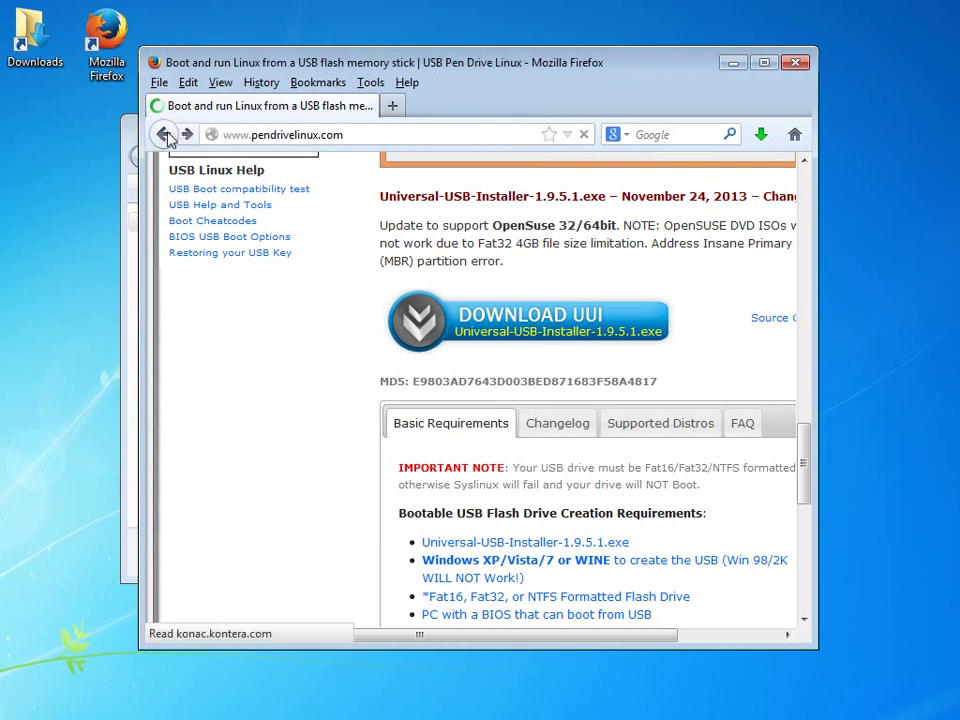
click(164, 135)
click(164, 135)
double_click(491, 398)
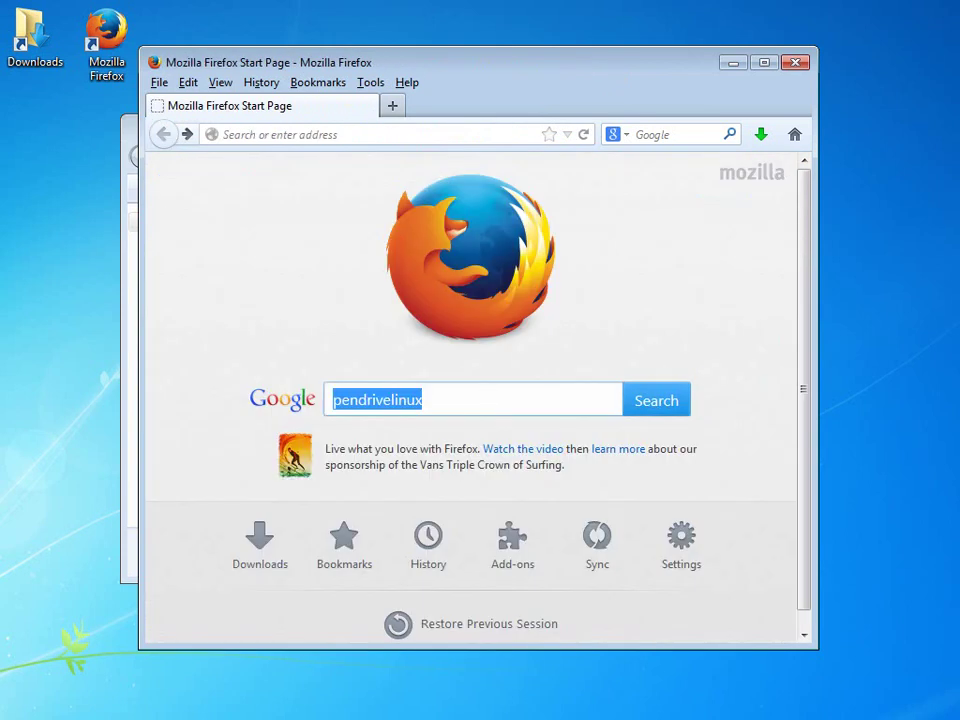
text(l)
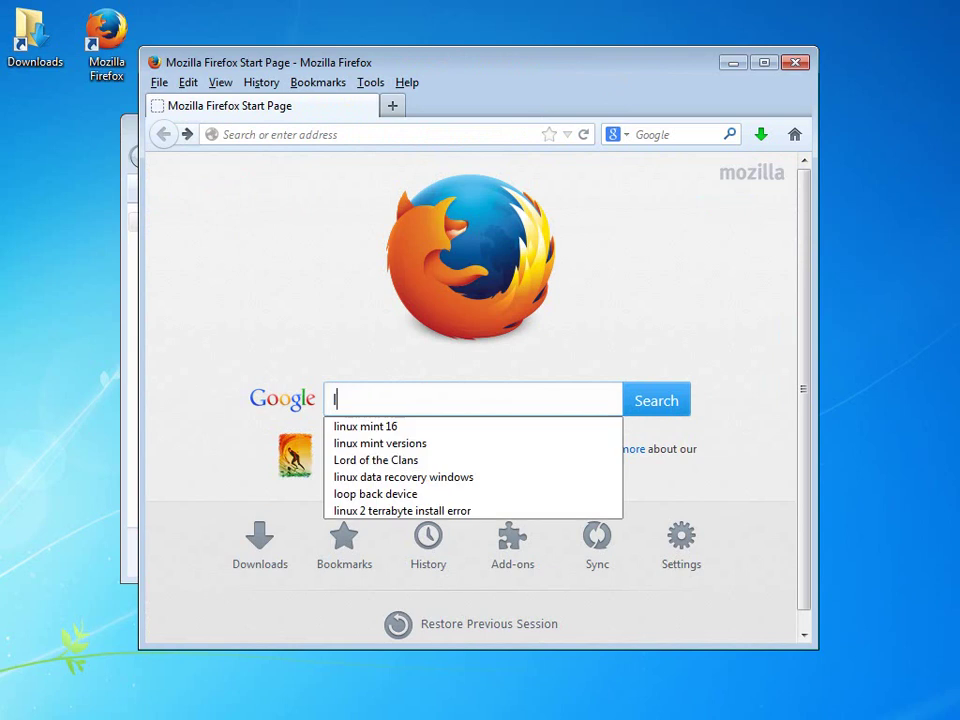
text(inux mint)
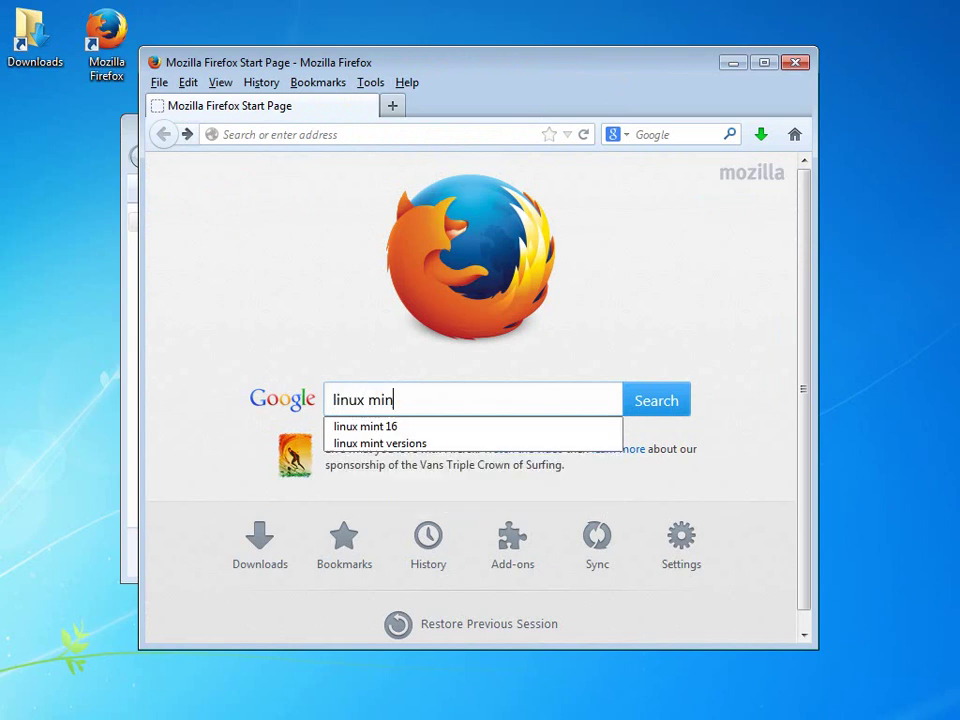
key(Return)
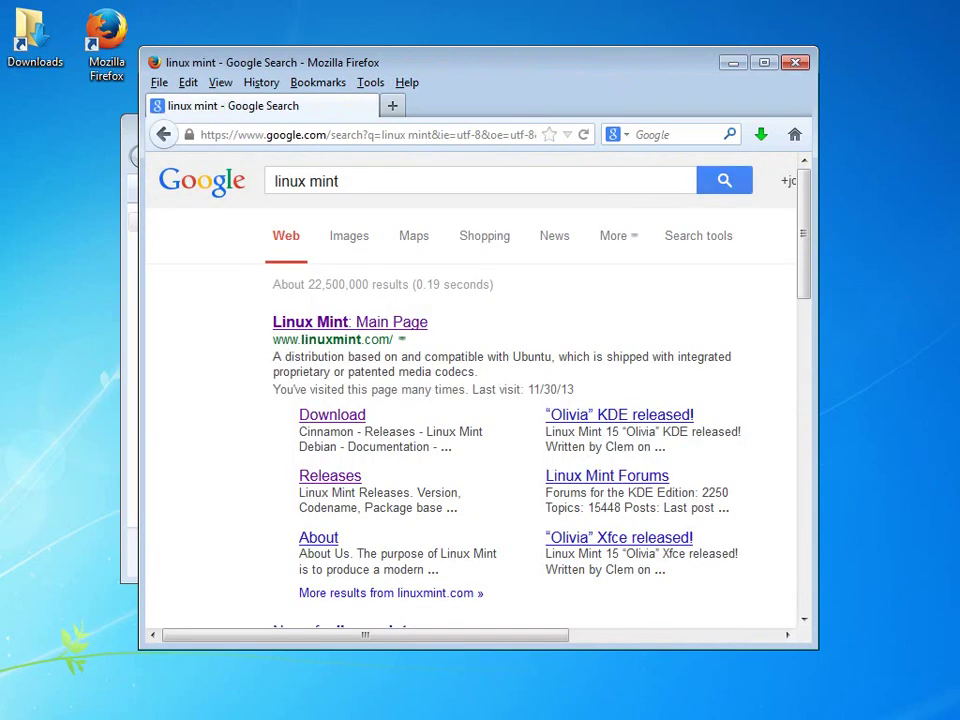
Open the Linux Mint website in a maximized window and go to the Linux Mint 16 Cinnamon 64-bit edition's download page.
click(319, 324)
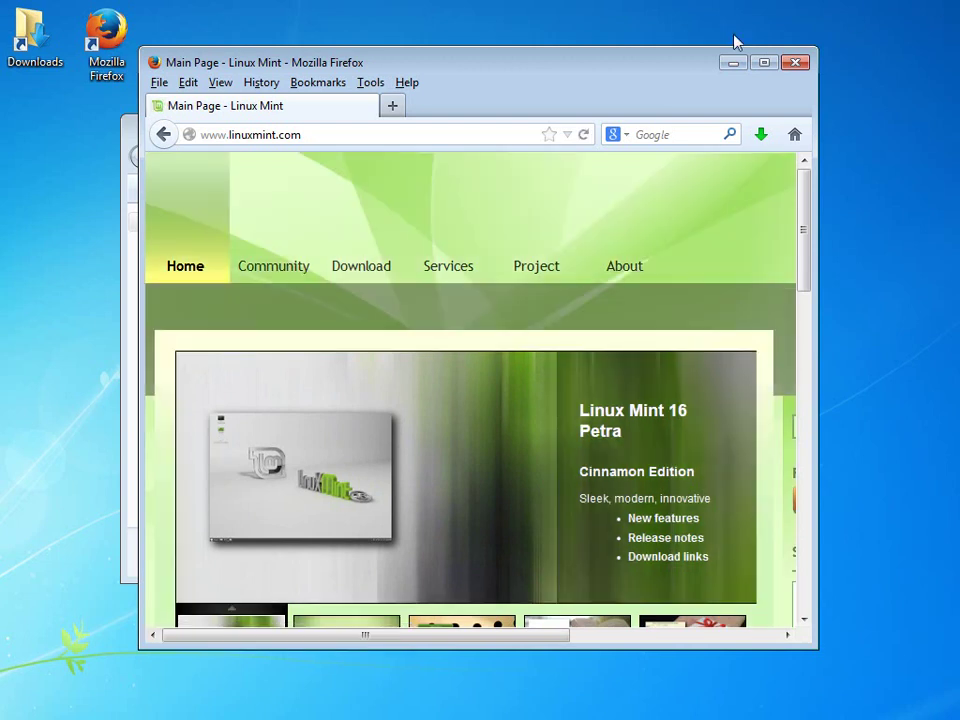
click(764, 62)
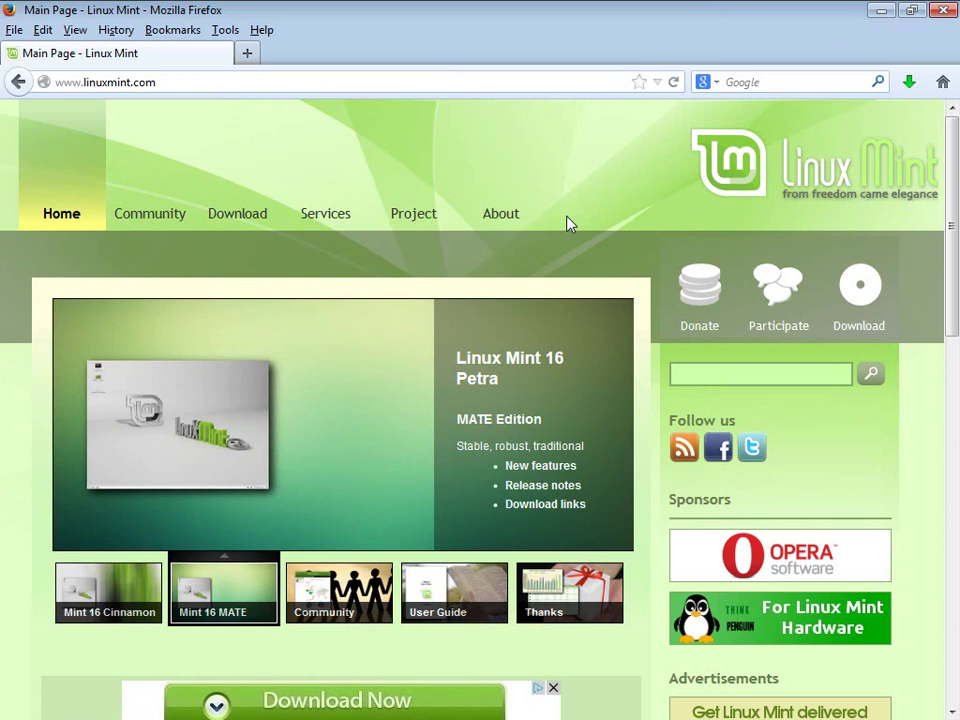
mouse_move(168, 228)
mouse_move(208, 228)
click(88, 260)
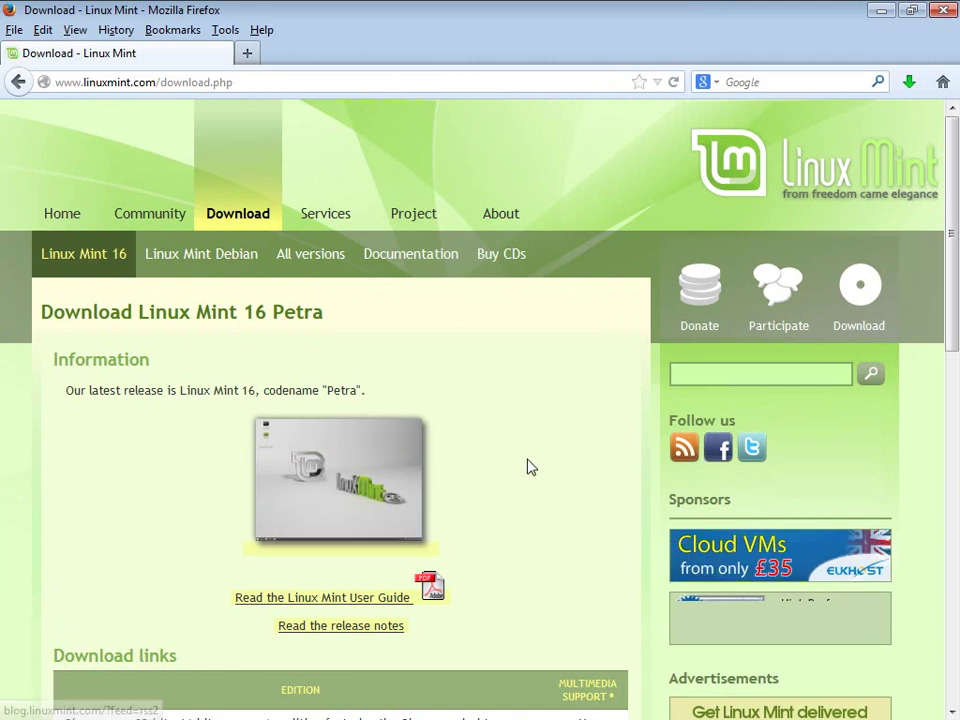
scroll(531, 467, down, 5)
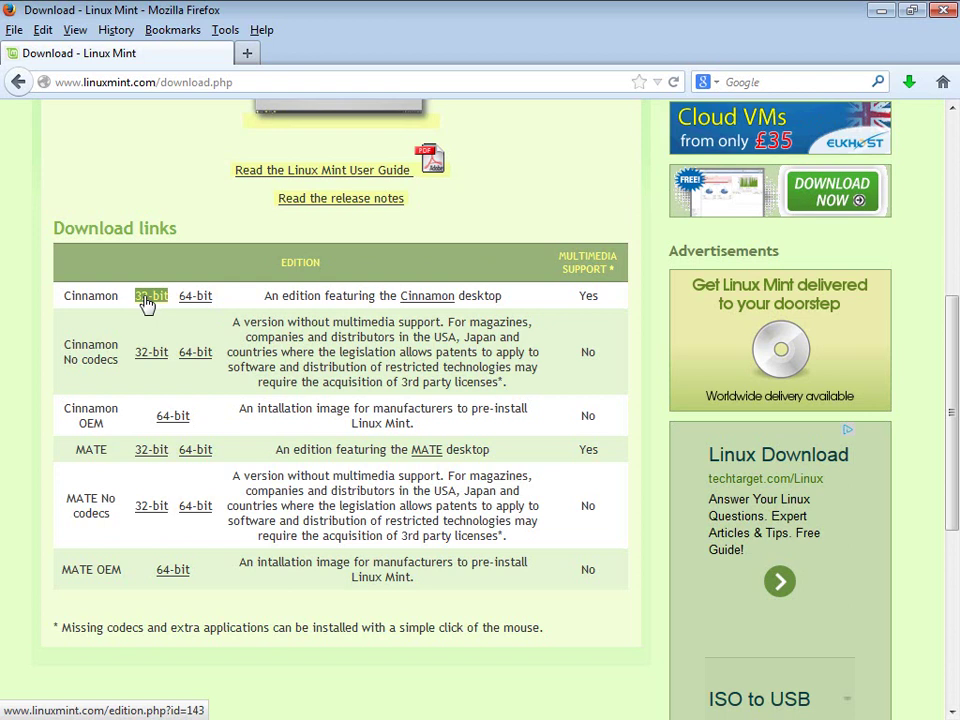
click(206, 298)
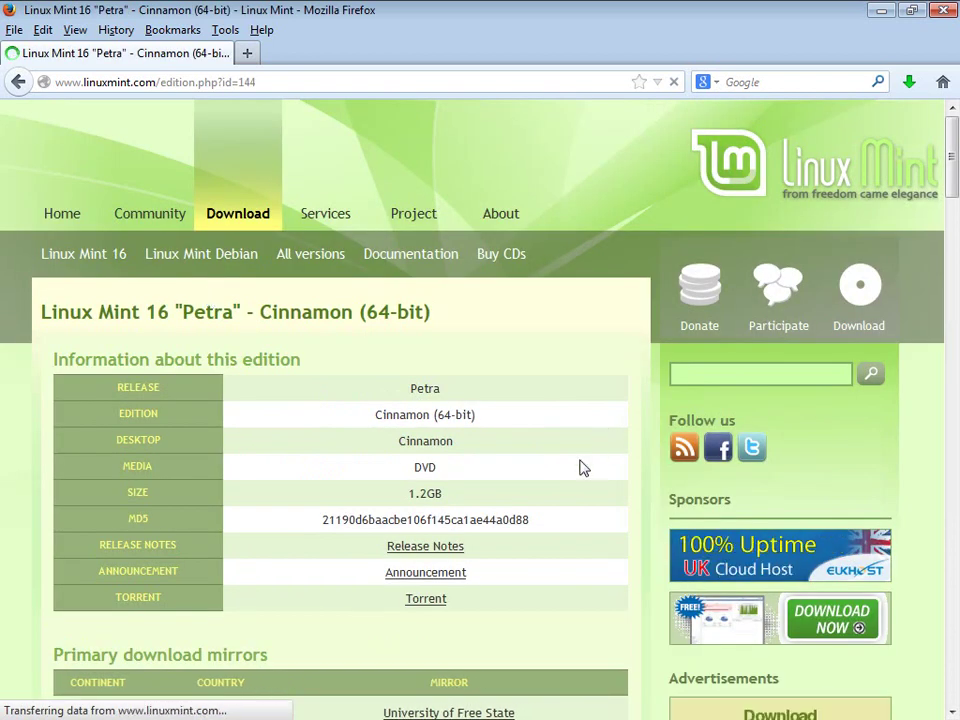
Download linuxmint-16-cinnamon-dvd-64bit.iso from the James Madison University mirror, save the file and check the download's progress.
scroll(561, 494, down, 5)
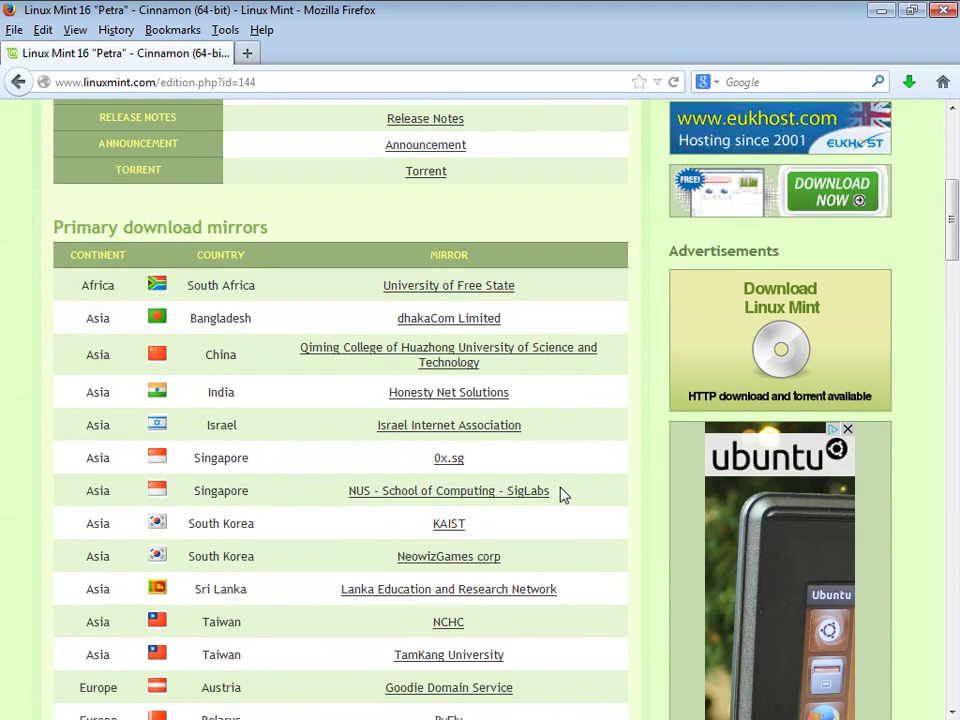
scroll(570, 497, down, 2)
scroll(575, 500, down, 1)
scroll(574, 503, down, 5)
scroll(573, 505, down, 3)
scroll(575, 505, down, 4)
scroll(573, 507, down, 4)
scroll(573, 507, up, 2)
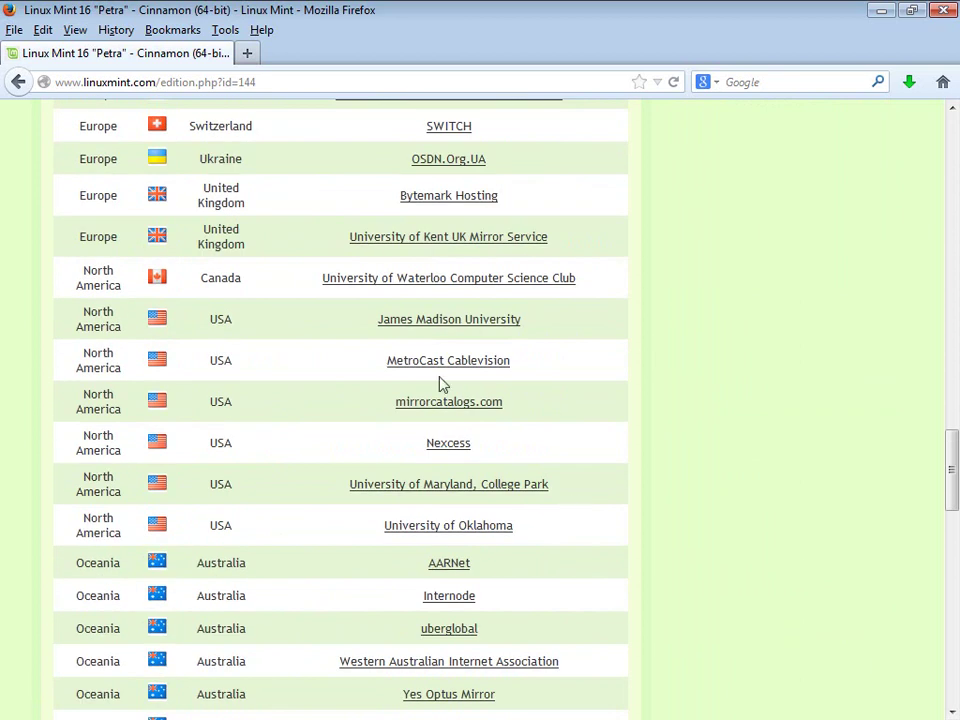
click(442, 321)
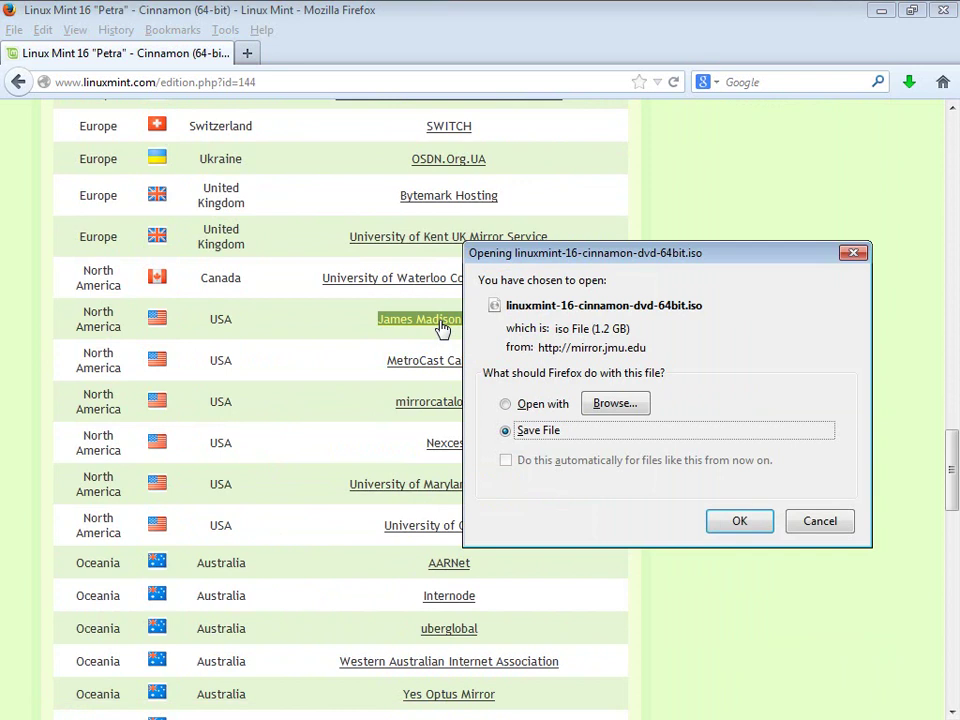
click(752, 522)
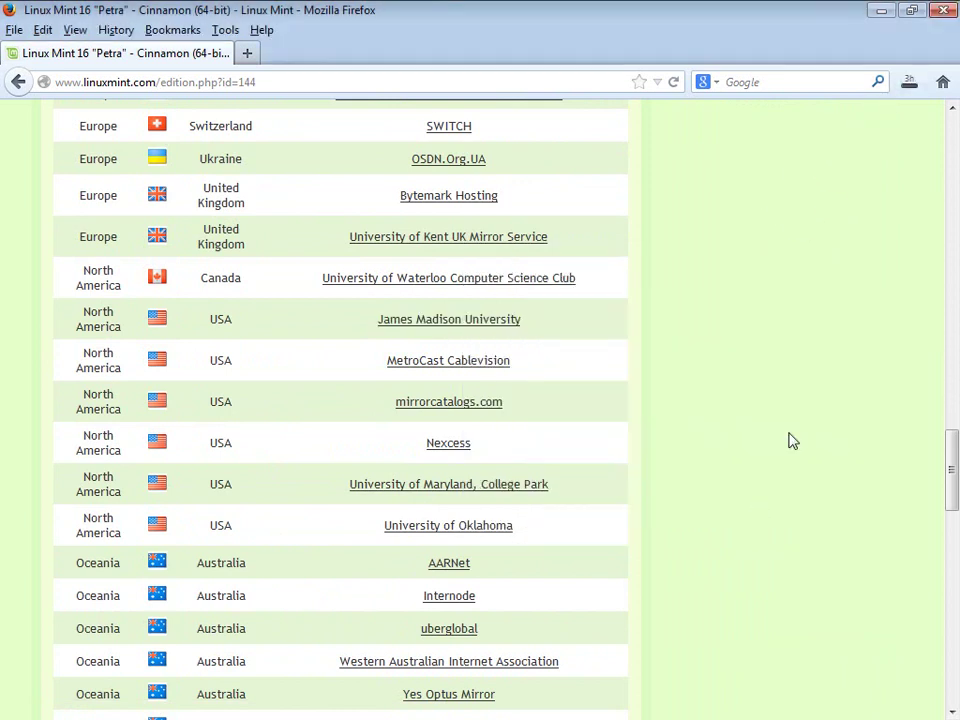
click(908, 88)
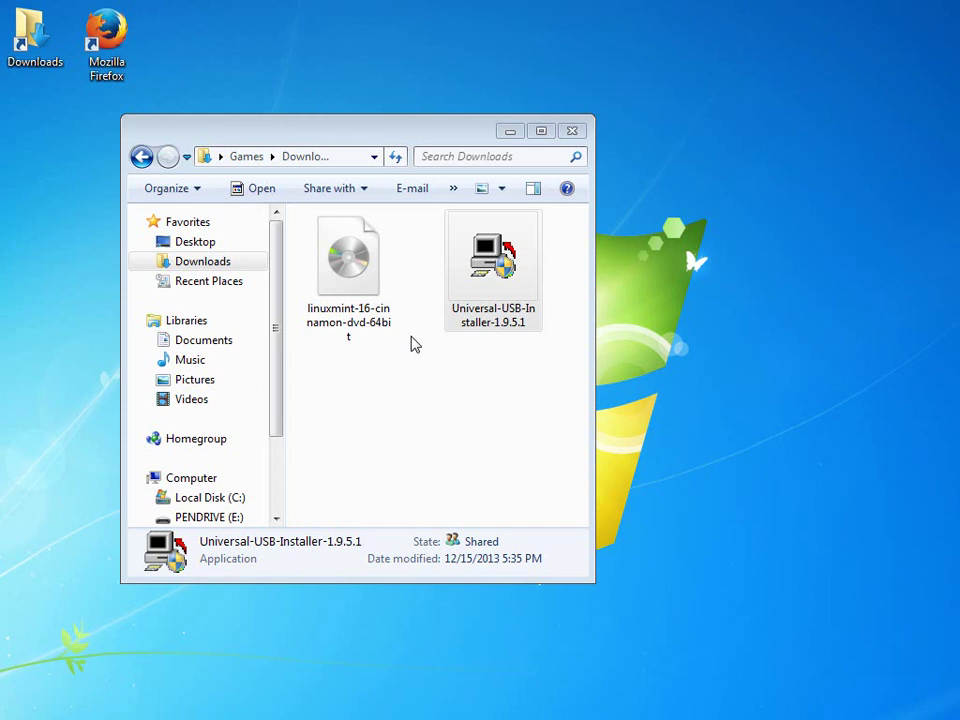
Run Universal-USB-Installer-1.9.5.1 from the Downloads folder, skim through its license agreement and accept the terms.
click(495, 257)
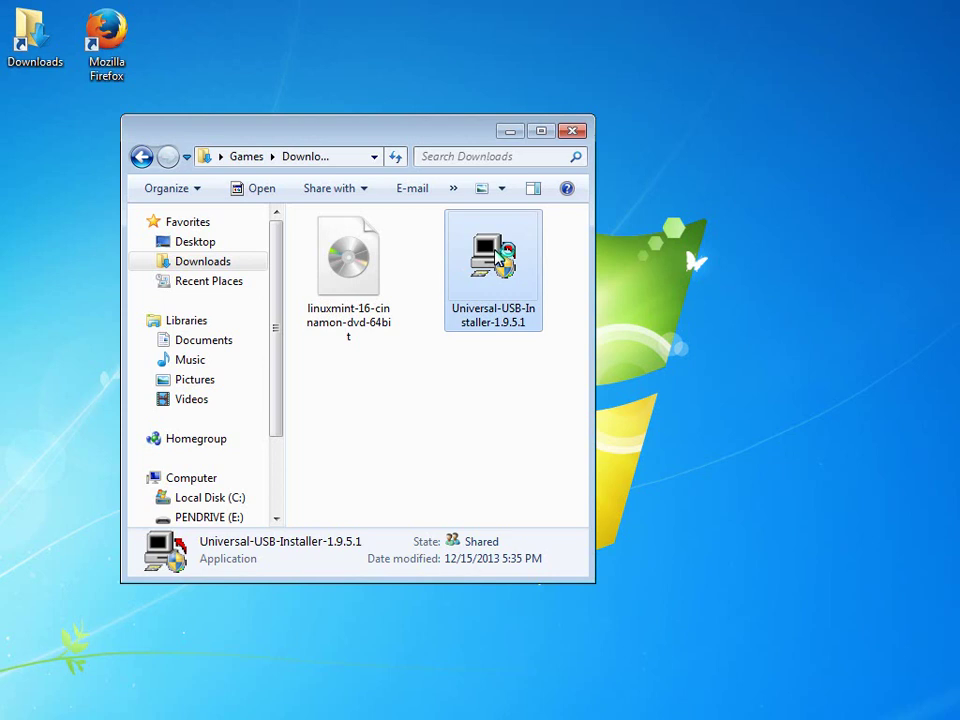
double_click(495, 257)
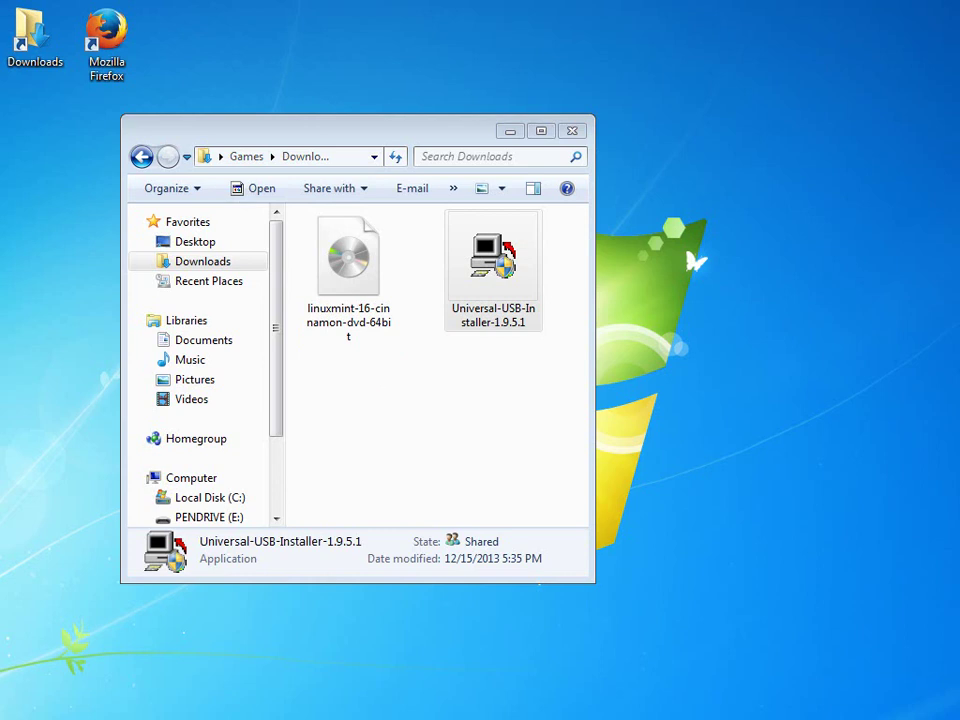
drag(60, 270, 637, 68)
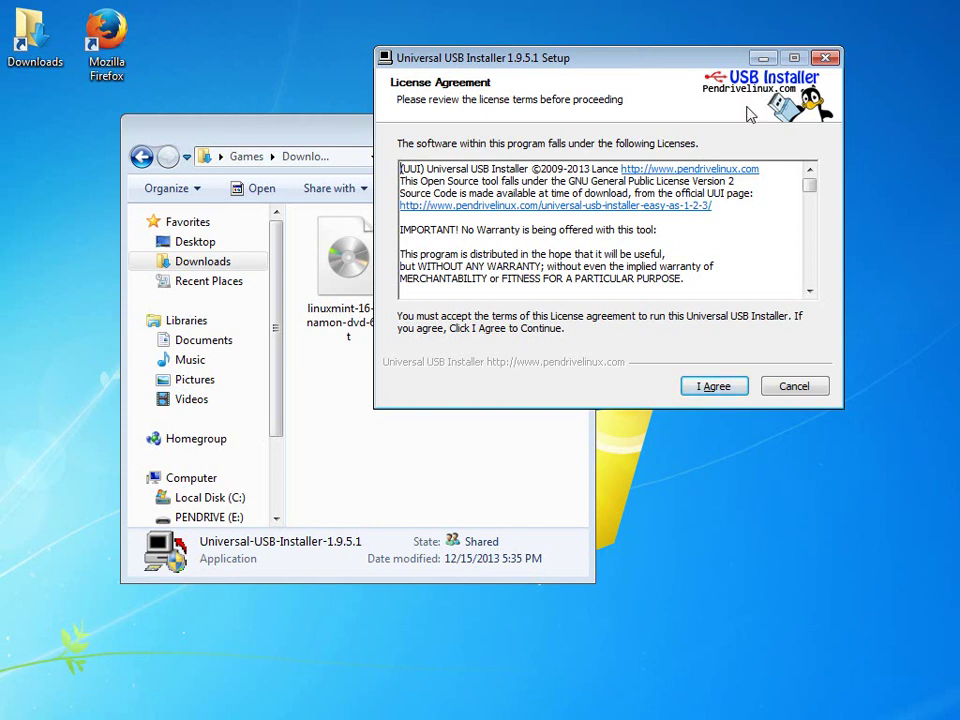
drag(810, 184, 797, 321)
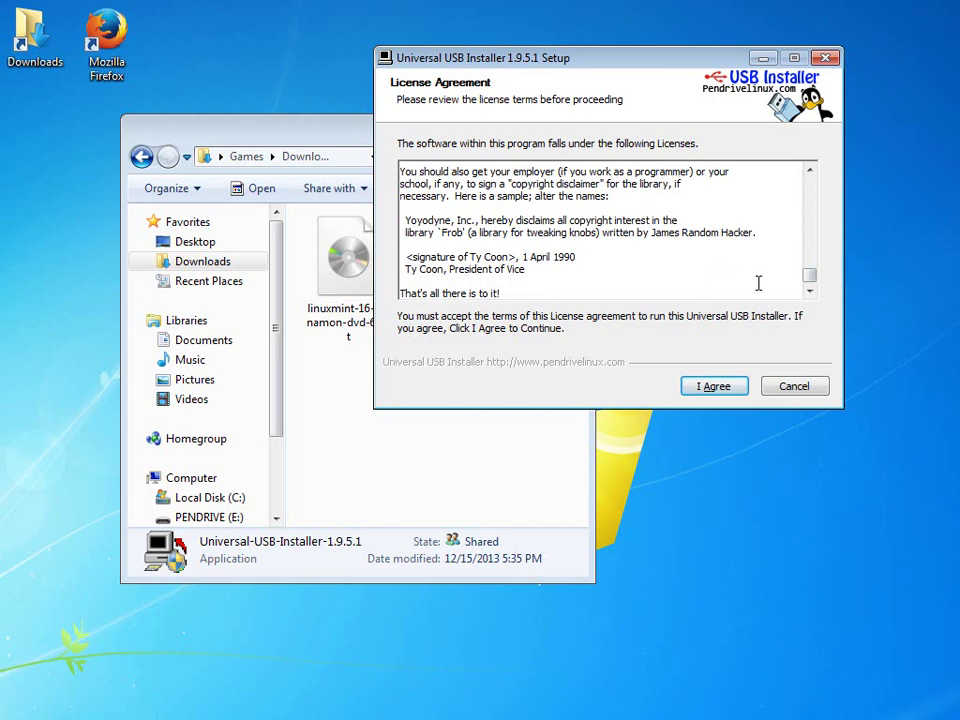
click(724, 388)
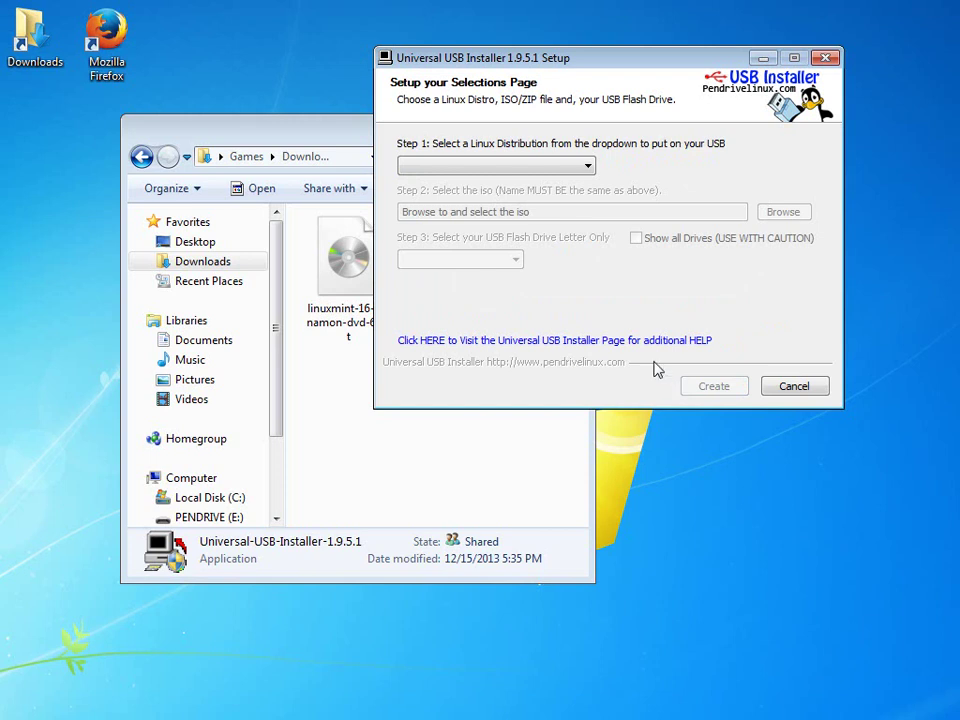
Choose Linux Mint as the Linux distribution to put on the USB drive.
click(571, 168)
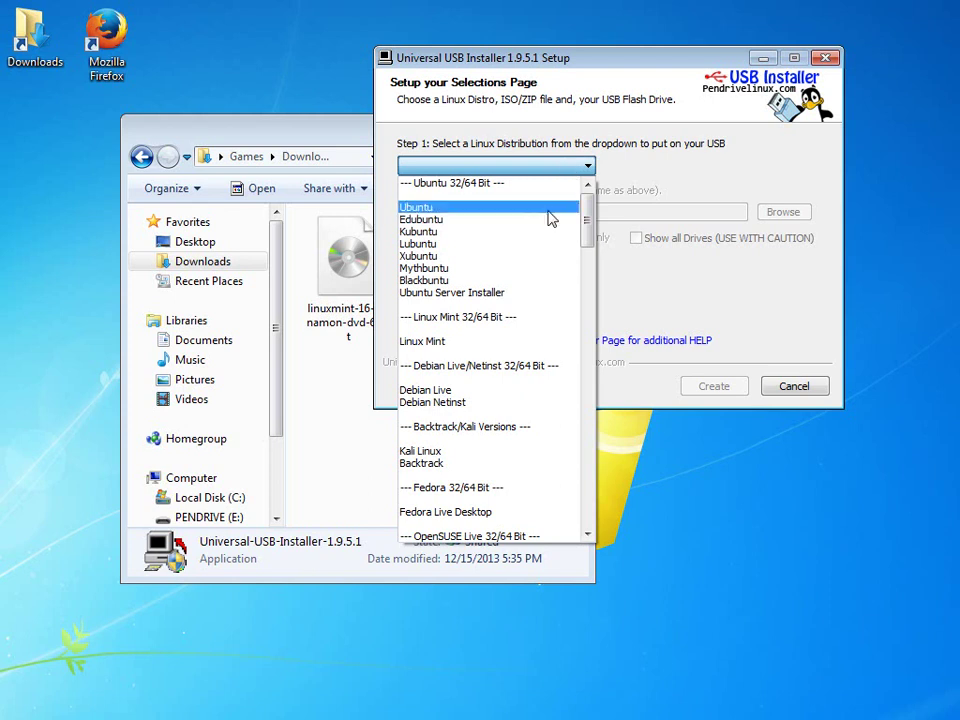
click(527, 342)
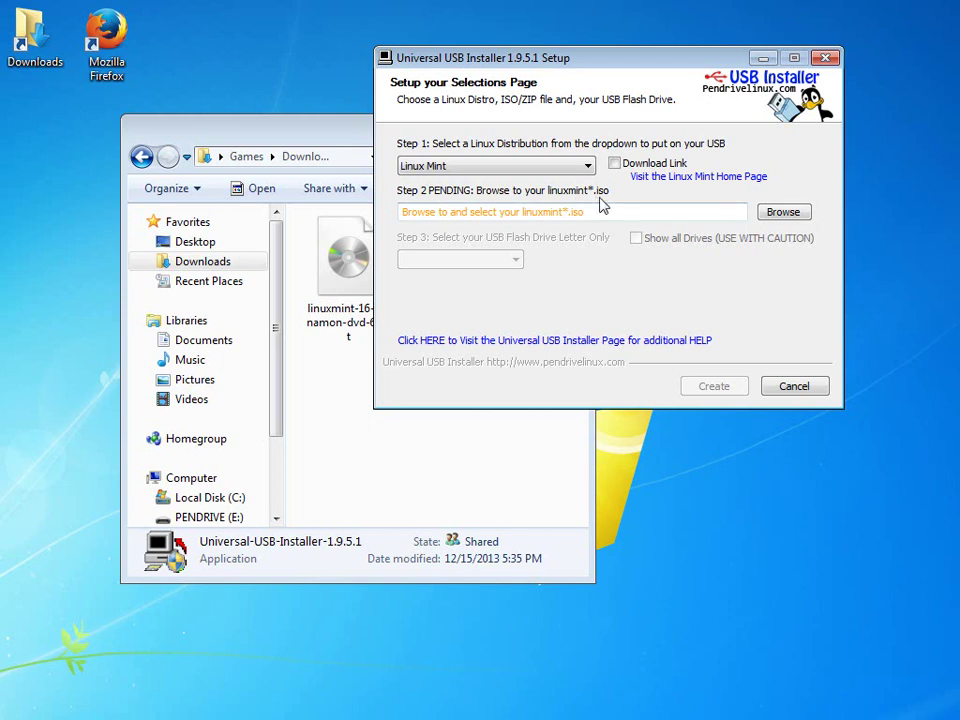
Load linuxmint-16-cinnamon-dvd-64bit.iso from the Downloads folder and choose E:\PENDRIVE 3GB as the USB flash drive.
click(785, 214)
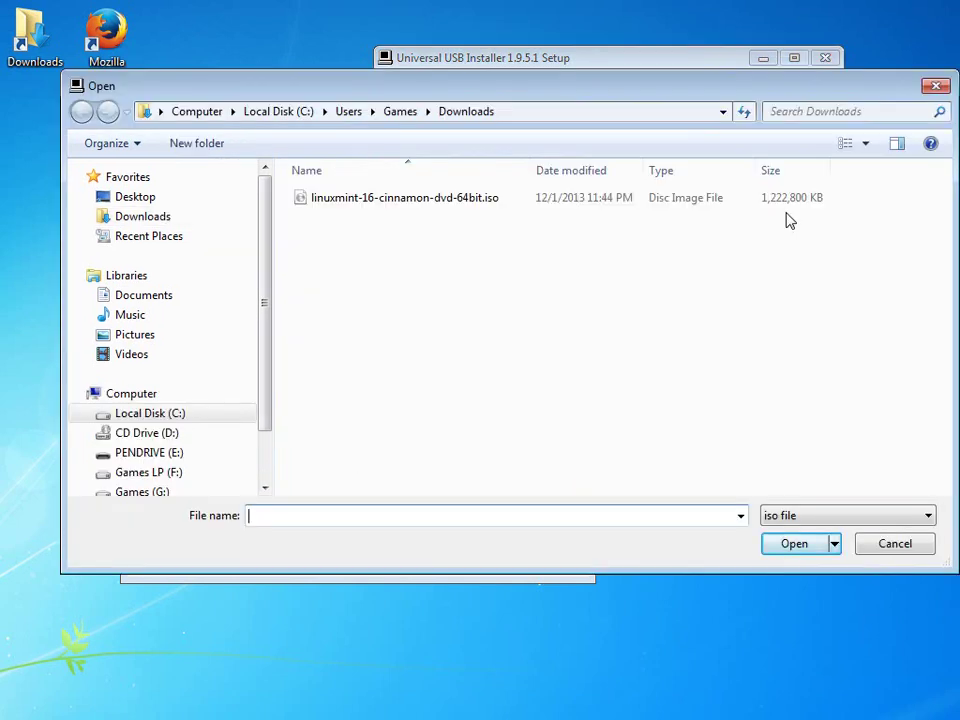
click(358, 202)
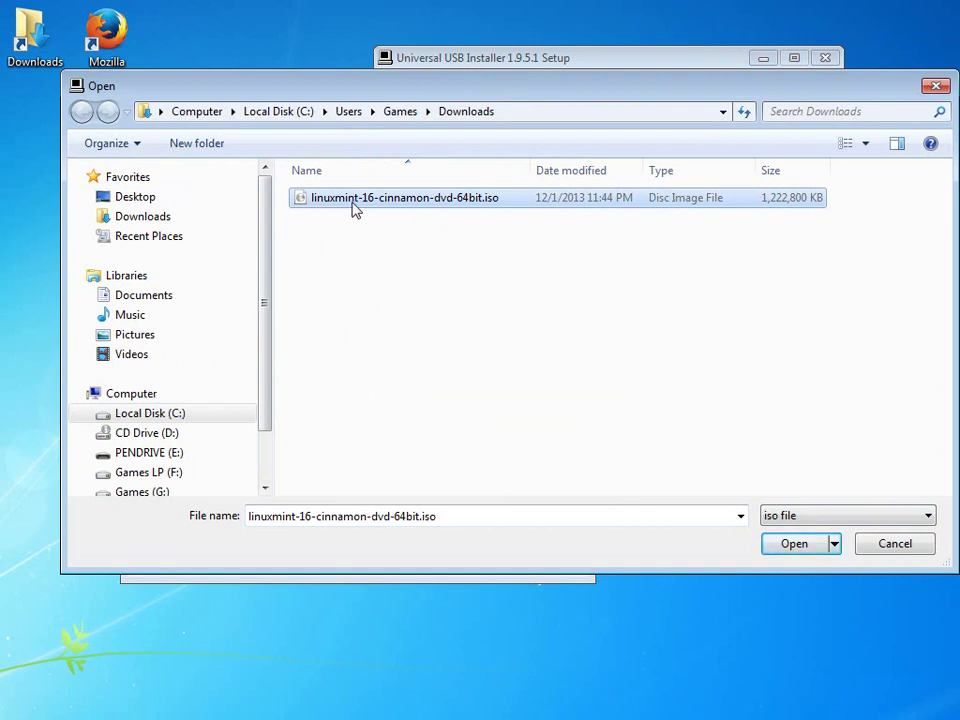
click(793, 543)
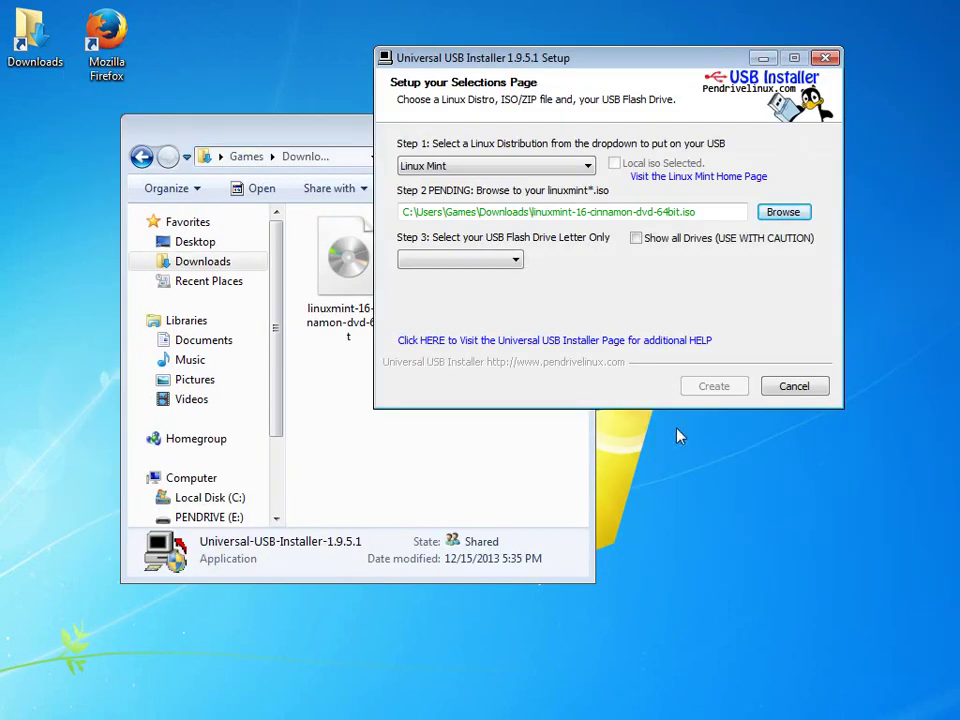
click(508, 265)
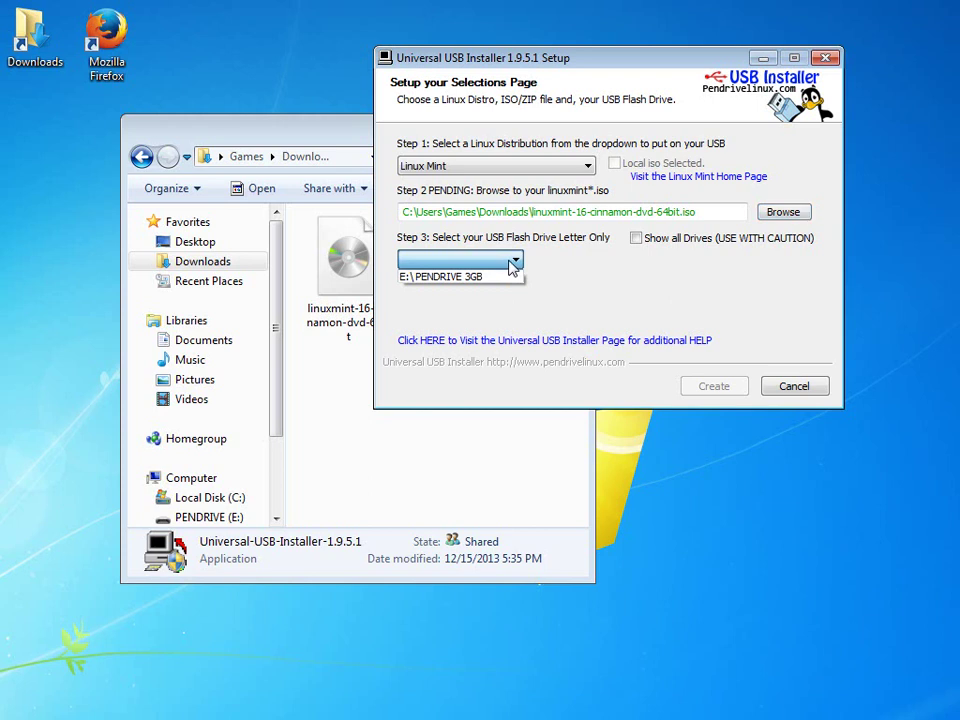
click(505, 277)
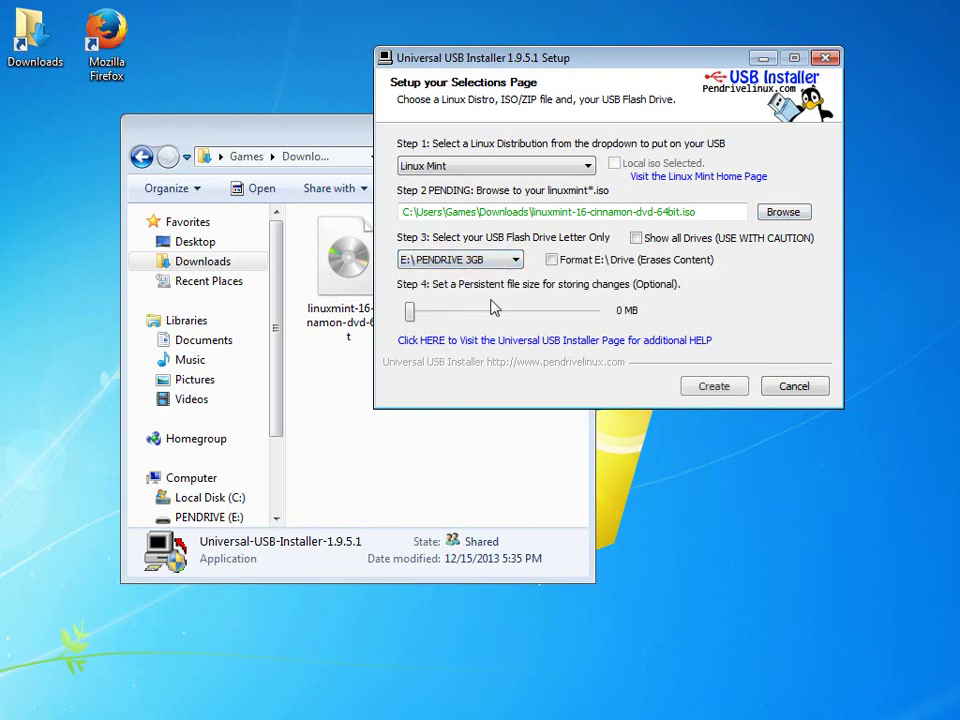
Review the drives offered for the installation with all drives shown, and limit the list to flash drives again.
click(490, 261)
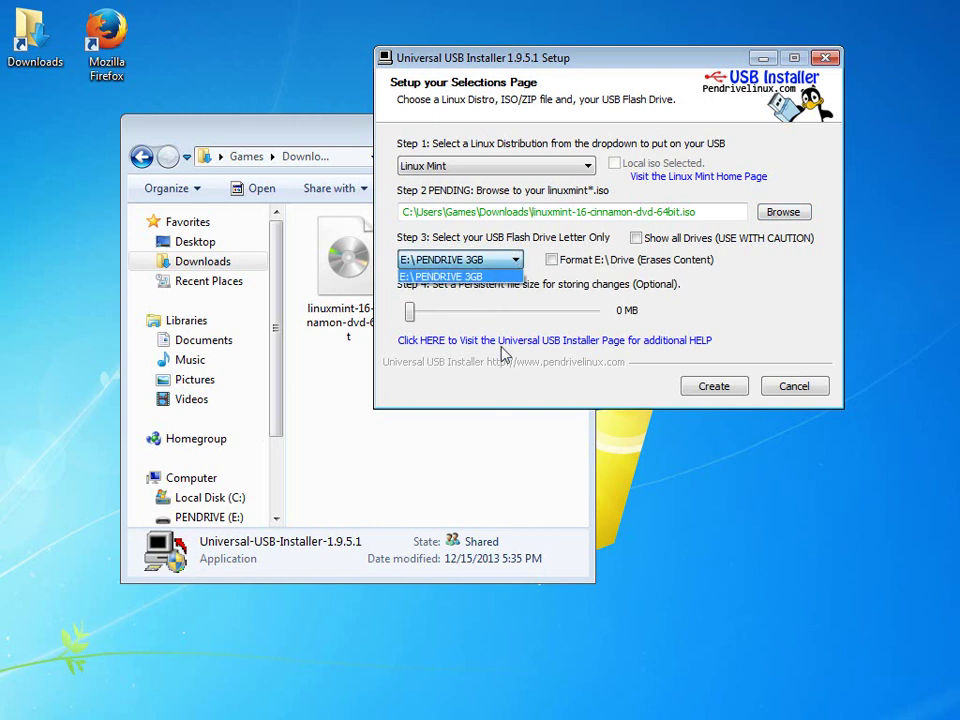
click(637, 240)
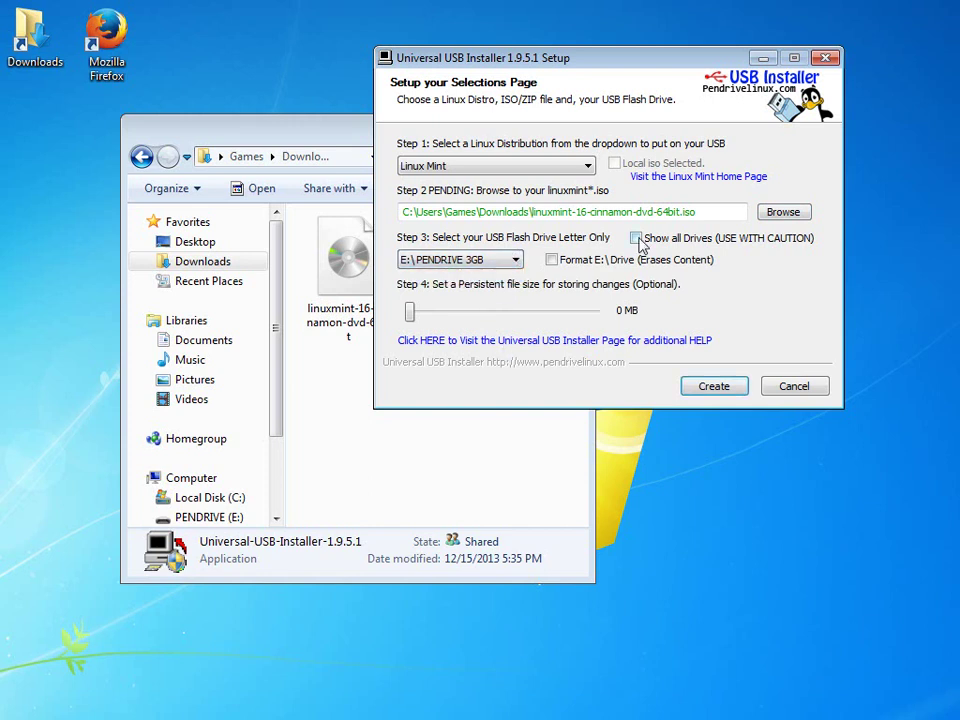
click(636, 239)
click(515, 260)
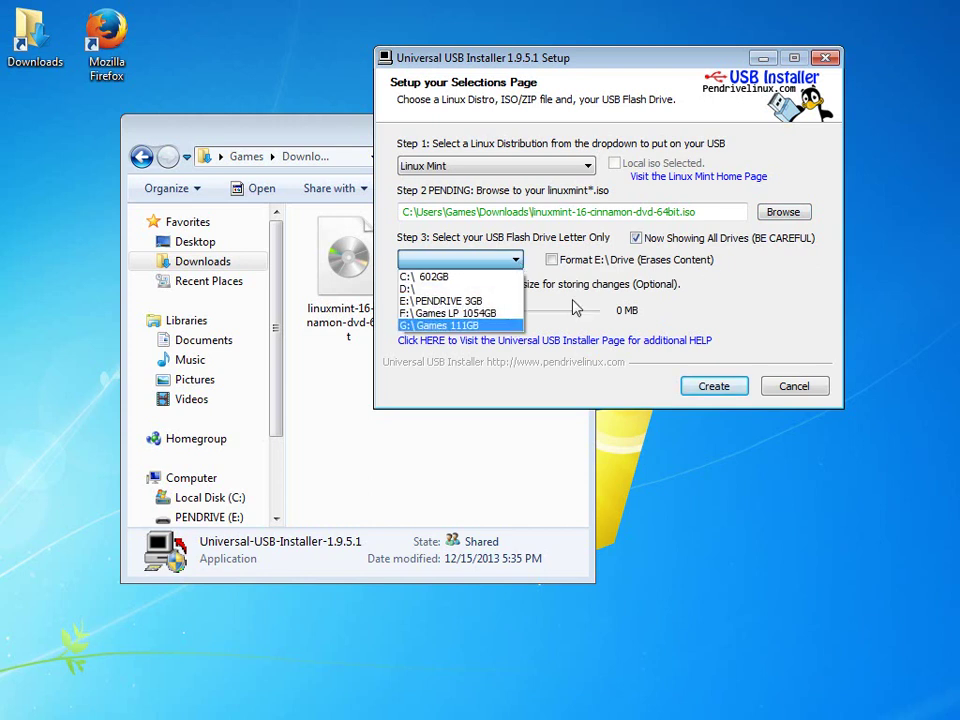
click(637, 240)
click(636, 239)
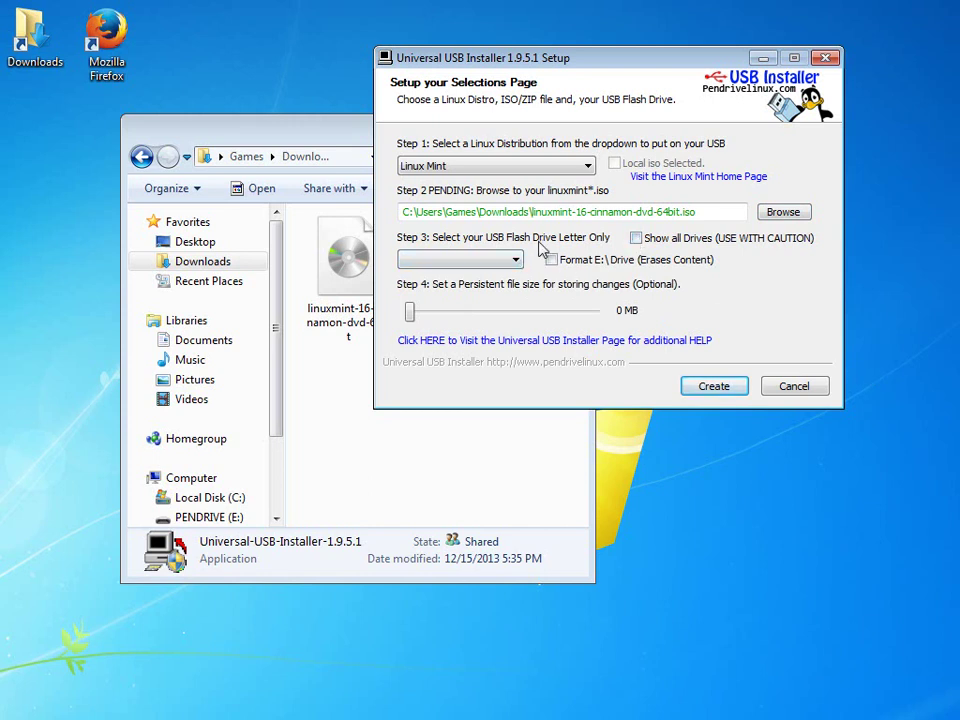
Select E:\PENDRIVE 3GB as the target flash drive and enable formatting of the E: drive.
click(492, 257)
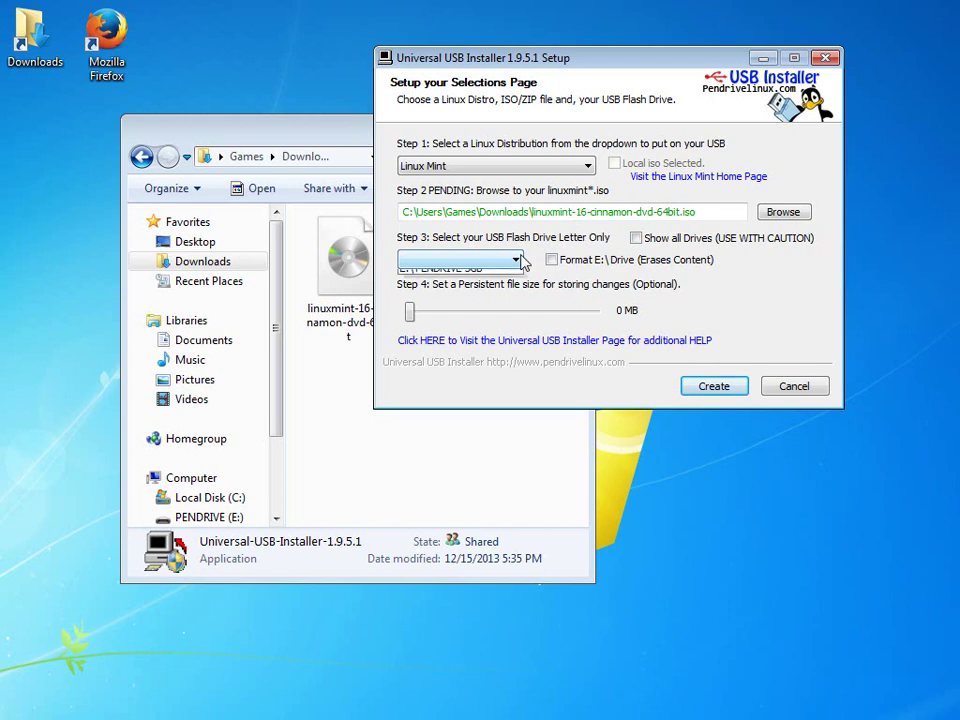
click(516, 277)
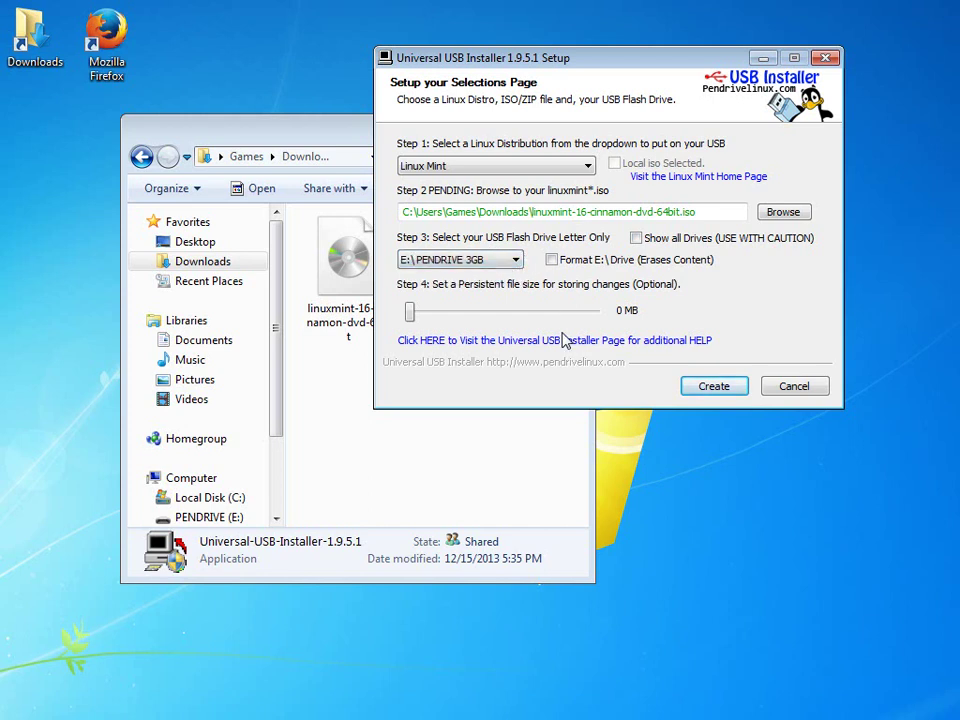
click(551, 260)
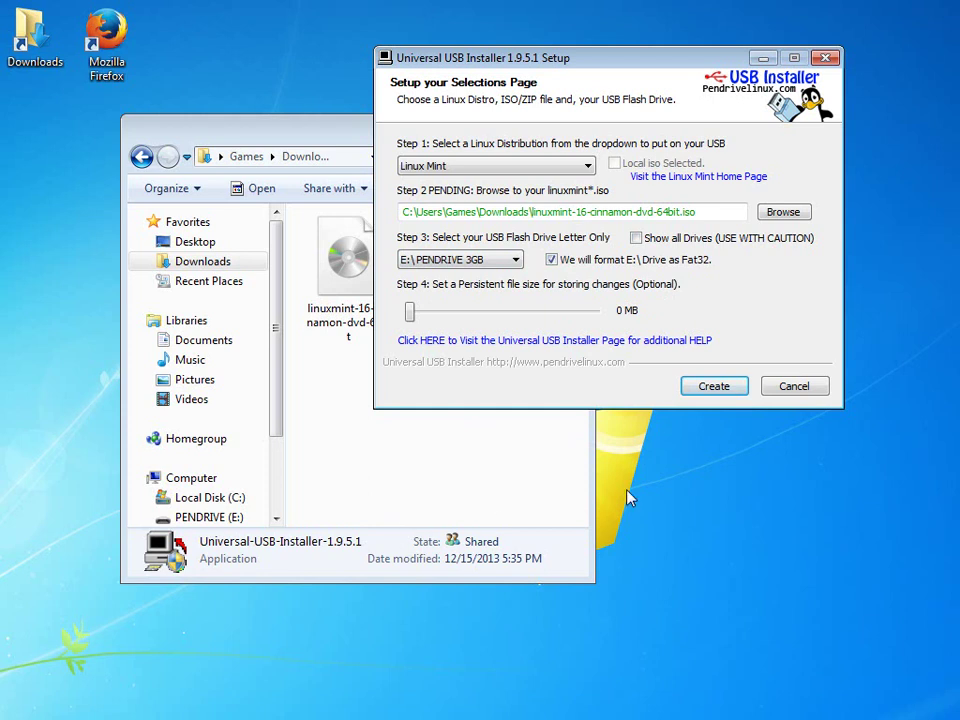
Start creating the bootable Linux Mint USB on E:, approving the format and overwrite actions.
click(709, 387)
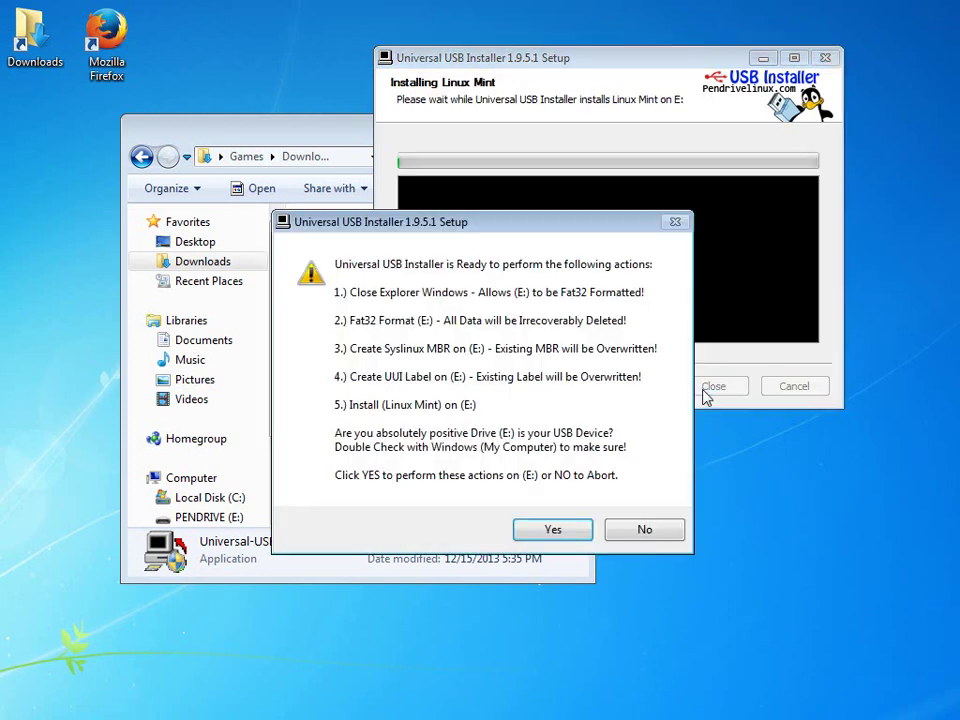
click(553, 531)
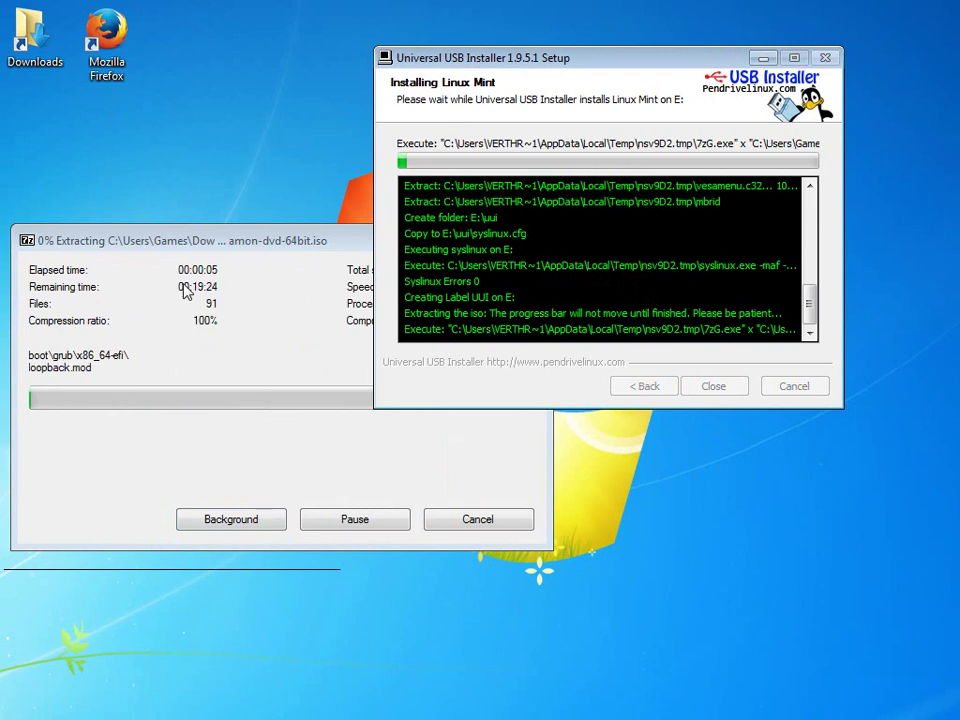
drag(294, 240, 285, 398)
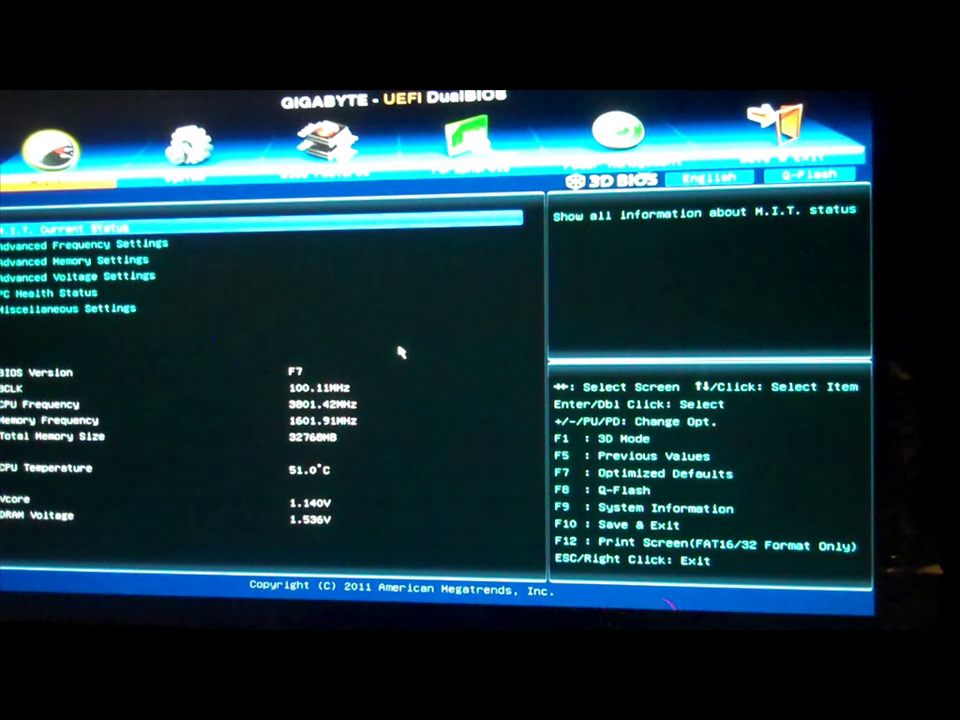
Boot the computer from the CENTON DS Pro USB drive using the BIOS boot override.
click(800, 122)
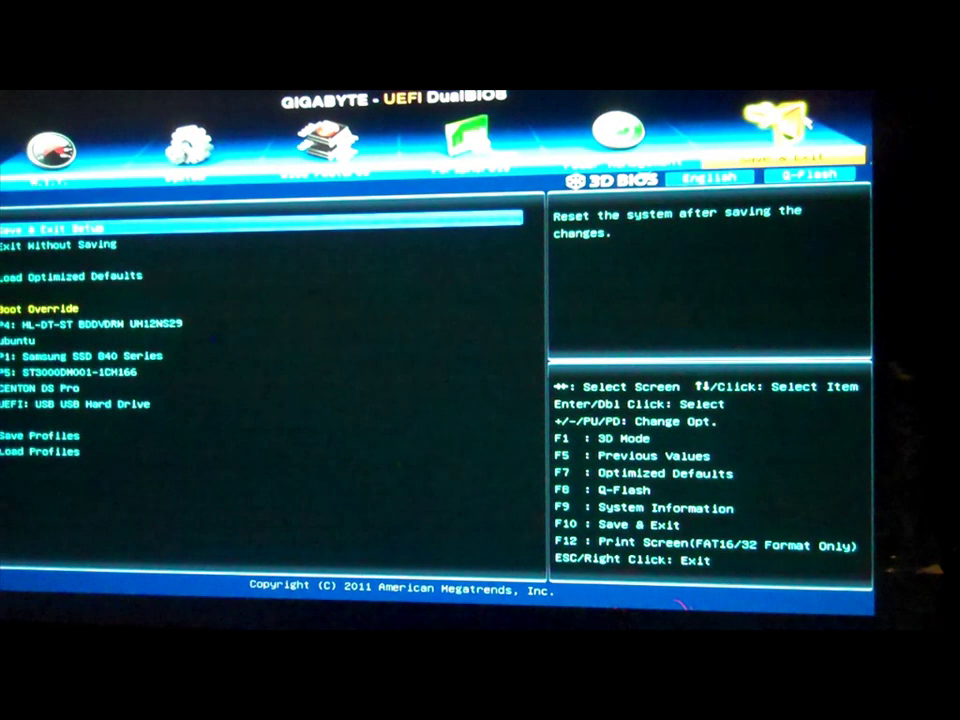
click(66, 388)
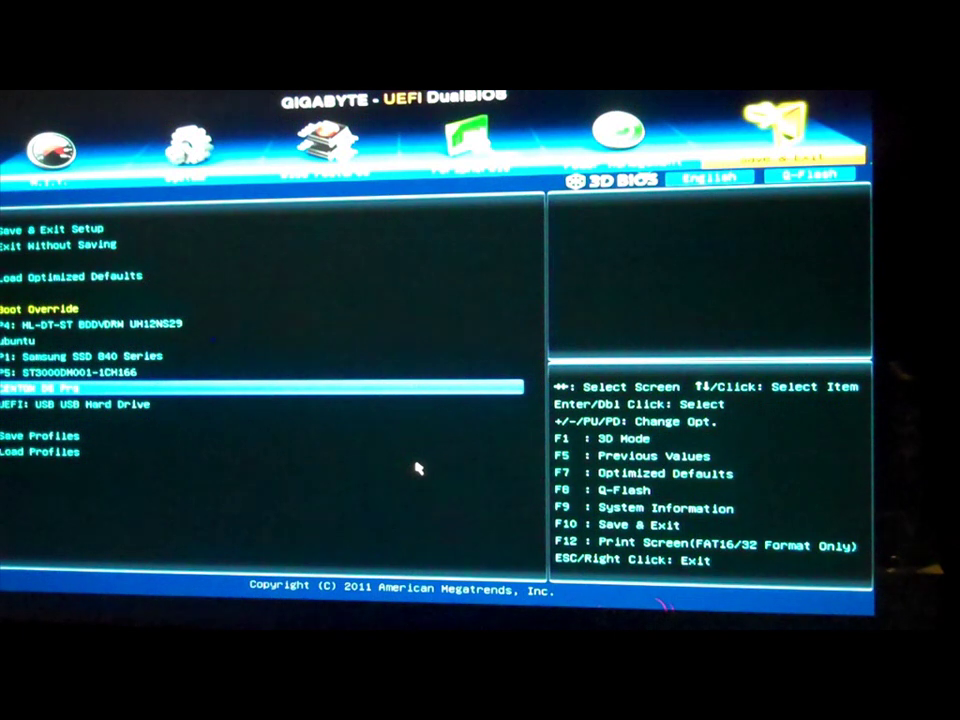
key(Return)
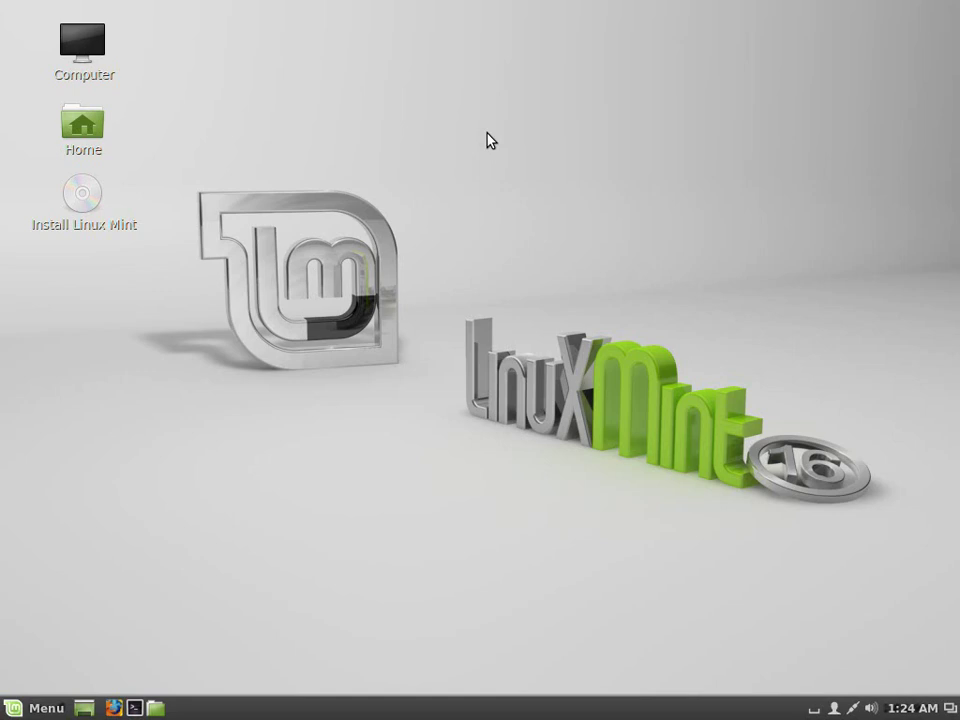
Open Firefox in the live session to view the Linux Mint start page, and close the browser.
click(113, 707)
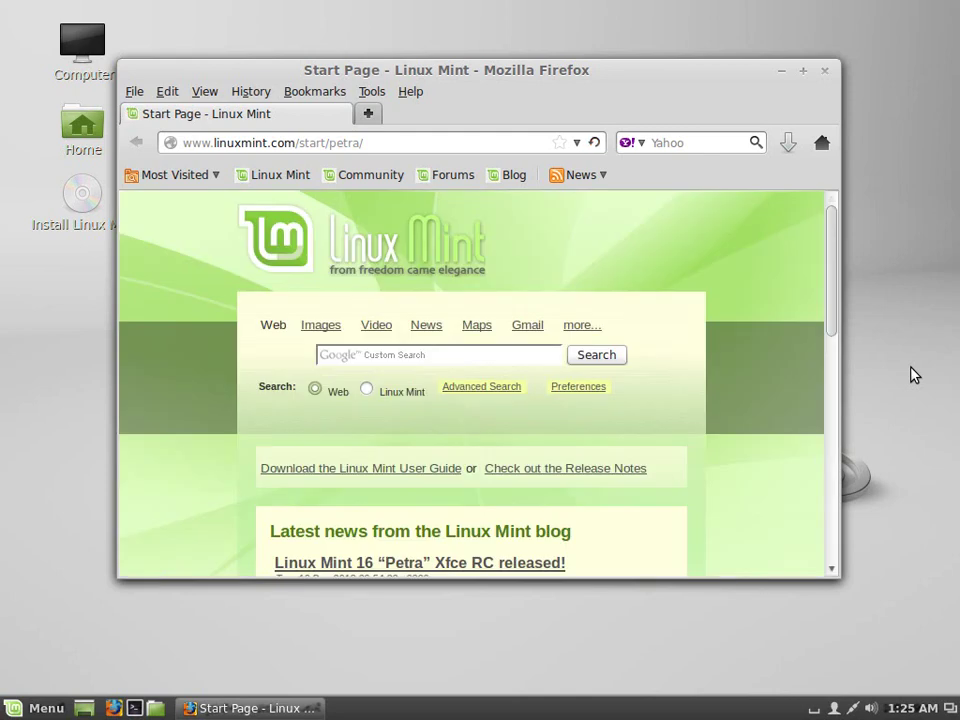
click(825, 71)
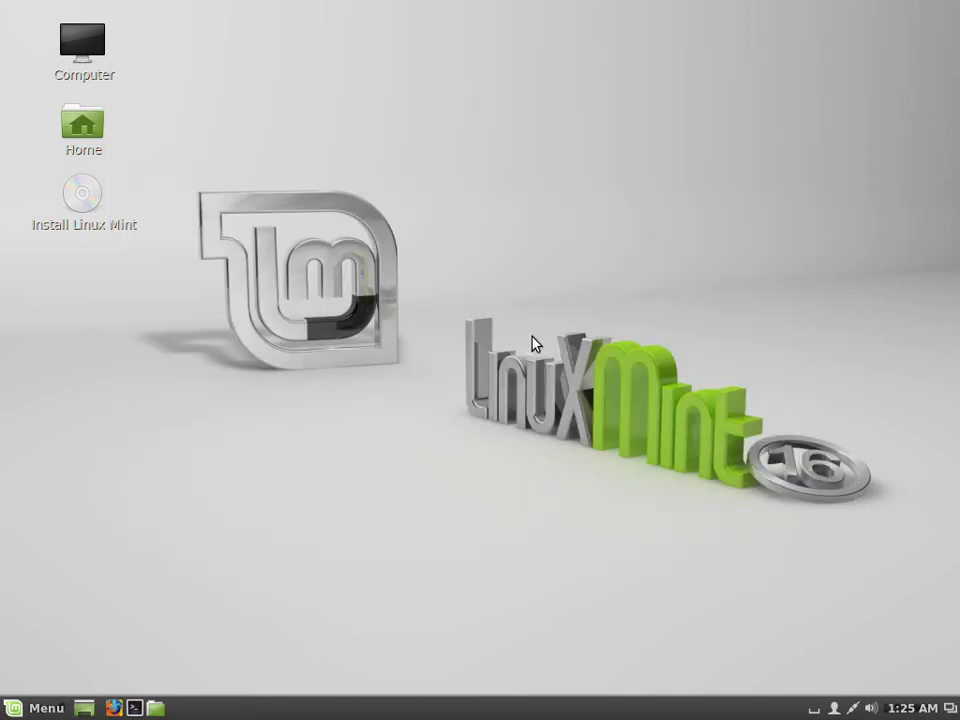
Launch the Linux Mint installer, keep English as the language and proceed to the installation type choices.
double_click(85, 198)
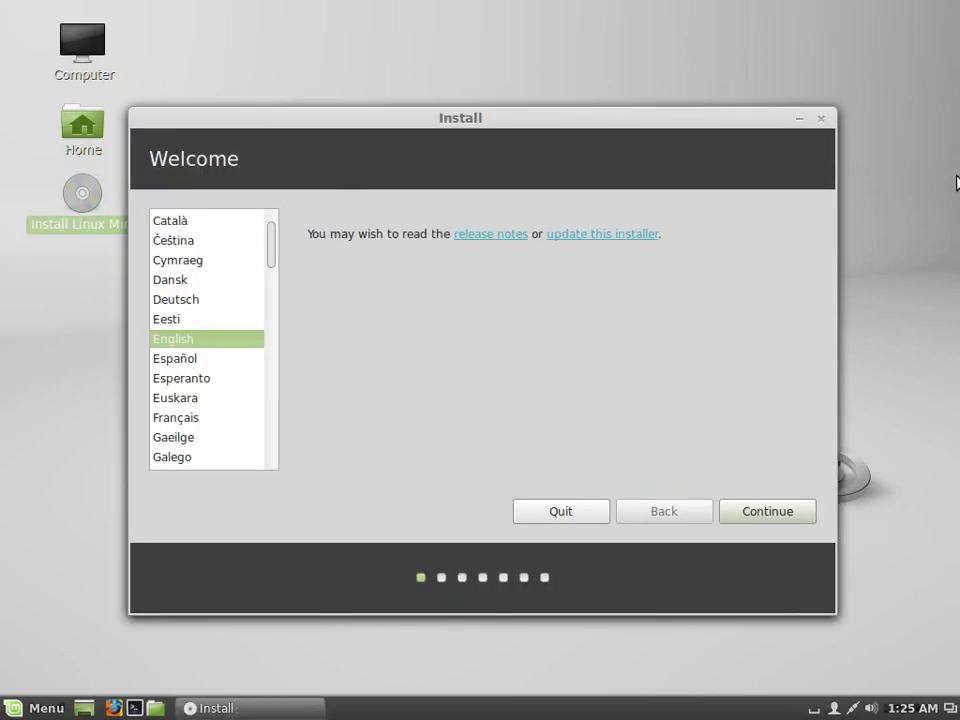
click(781, 512)
drag(551, 110, 584, 82)
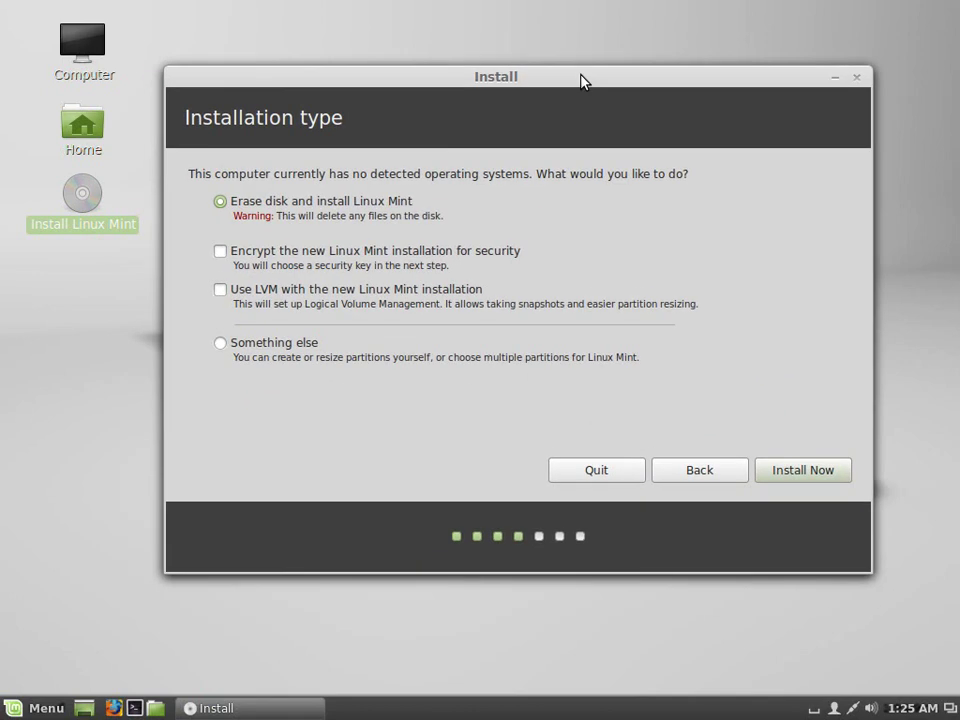
Start the installation with the option to erase the disk and install Linux Mint, without encryption or LVM.
drag(592, 84, 618, 115)
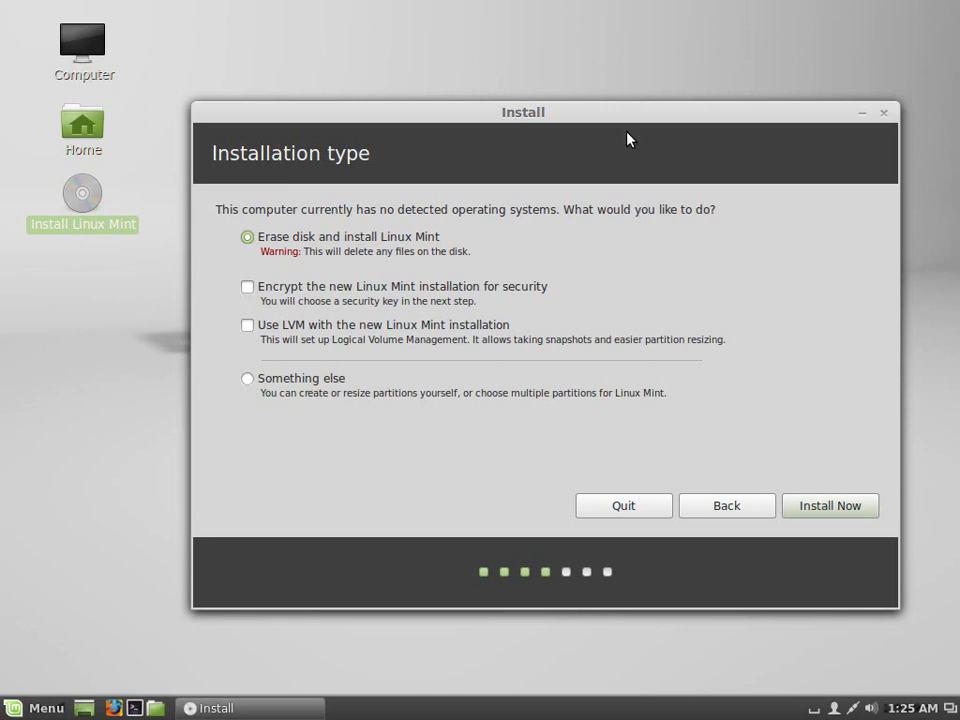
mouse_move(626, 116)
mouse_down()
mouse_move(630, 125)
mouse_move(634, 96)
mouse_up()
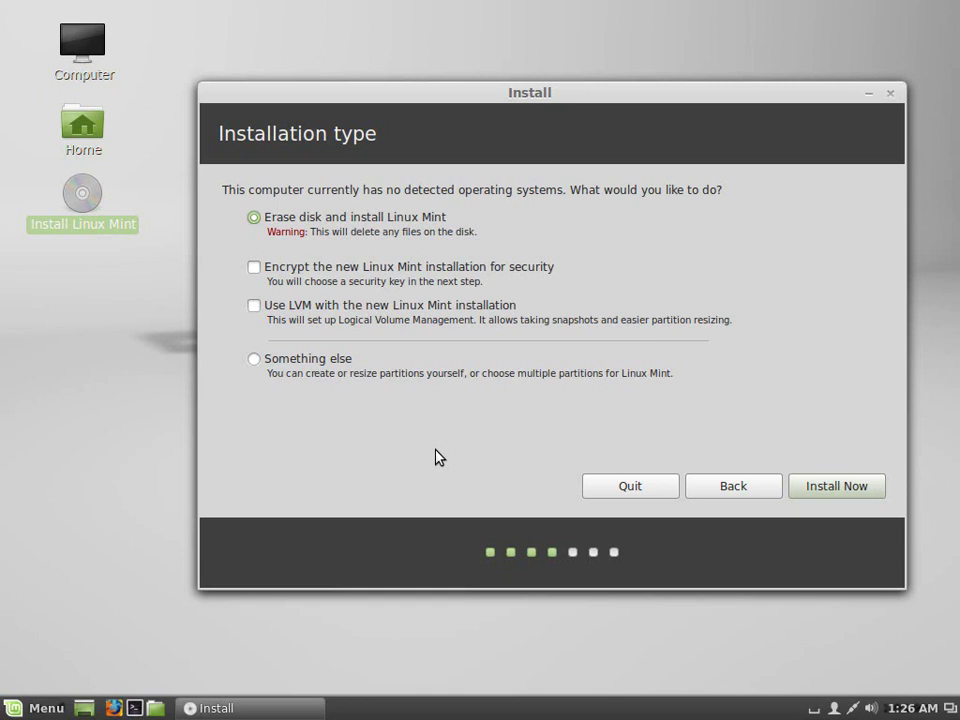
click(850, 491)
drag(700, 97, 694, 118)
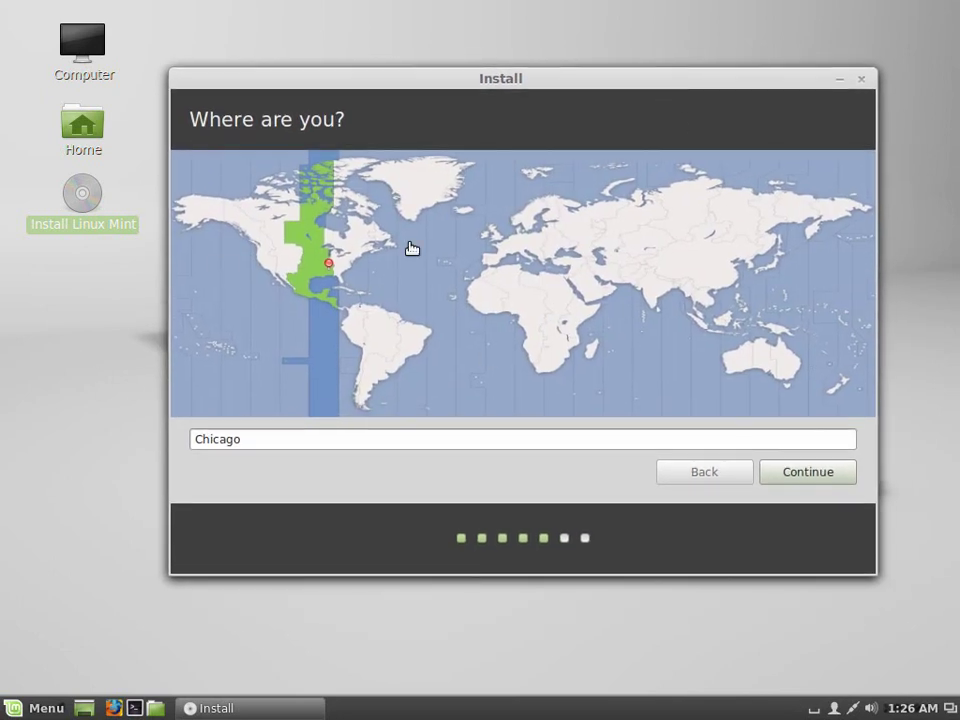
Accept Chicago as the location and English (US) as the keyboard layout.
click(812, 471)
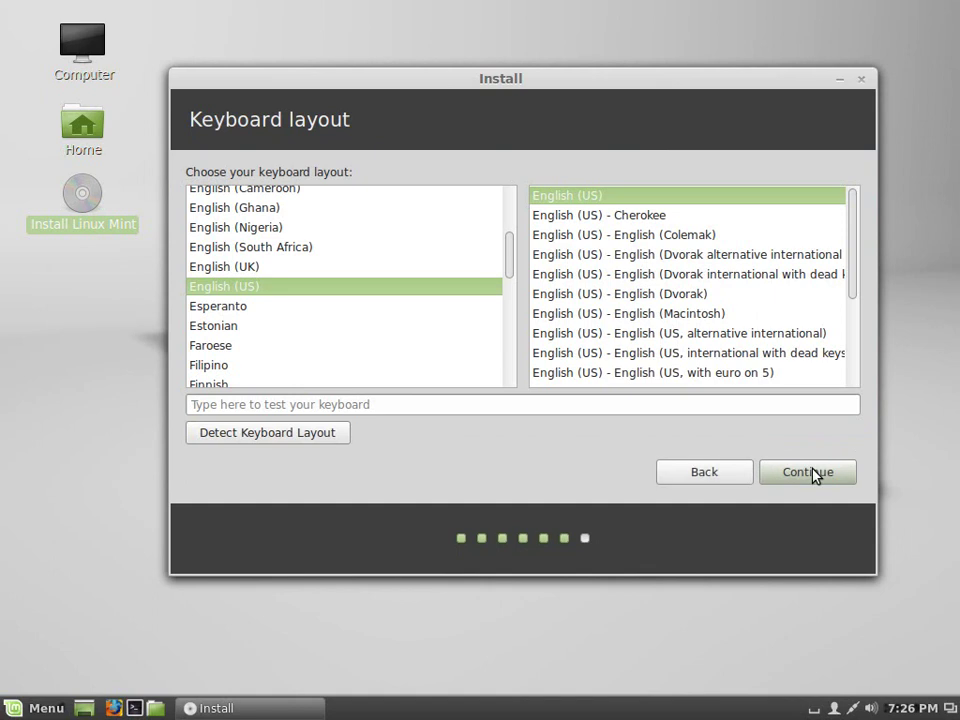
click(810, 472)
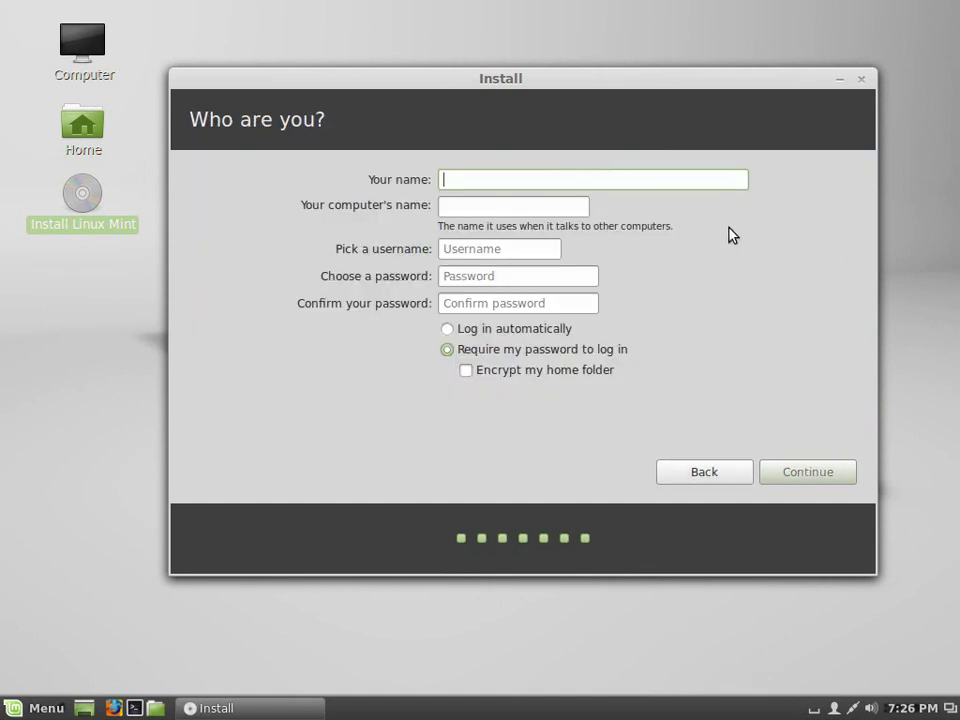
Fill in the user's name, enter and confirm the account password, keep the password required at login, and submit the account details.
text(Joe)
drag(635, 79, 632, 92)
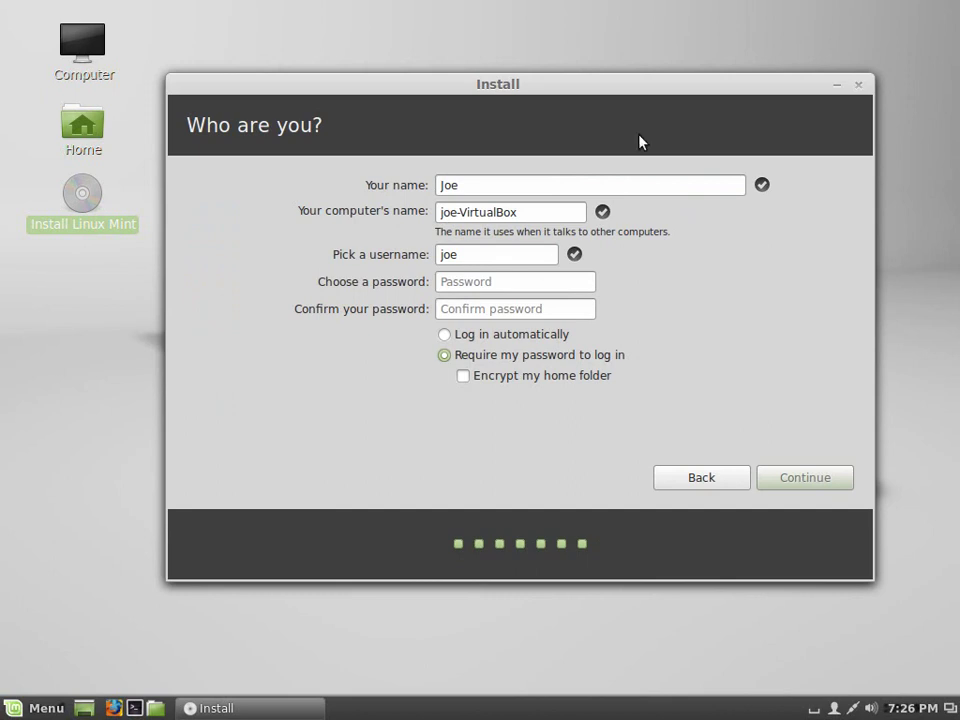
drag(669, 88, 669, 113)
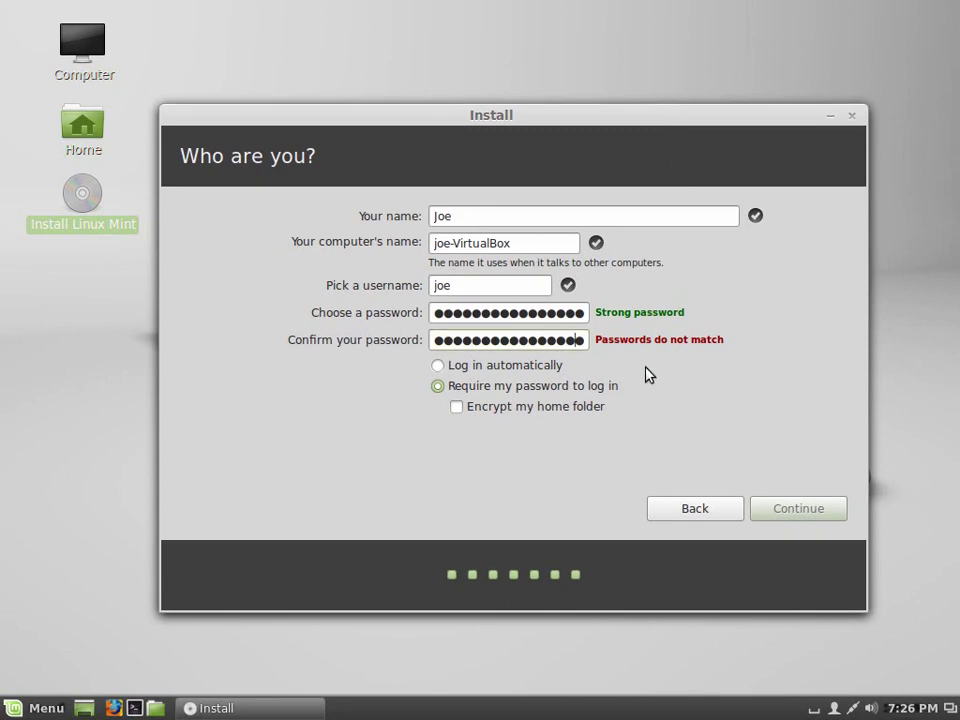
key(ctrl+a)
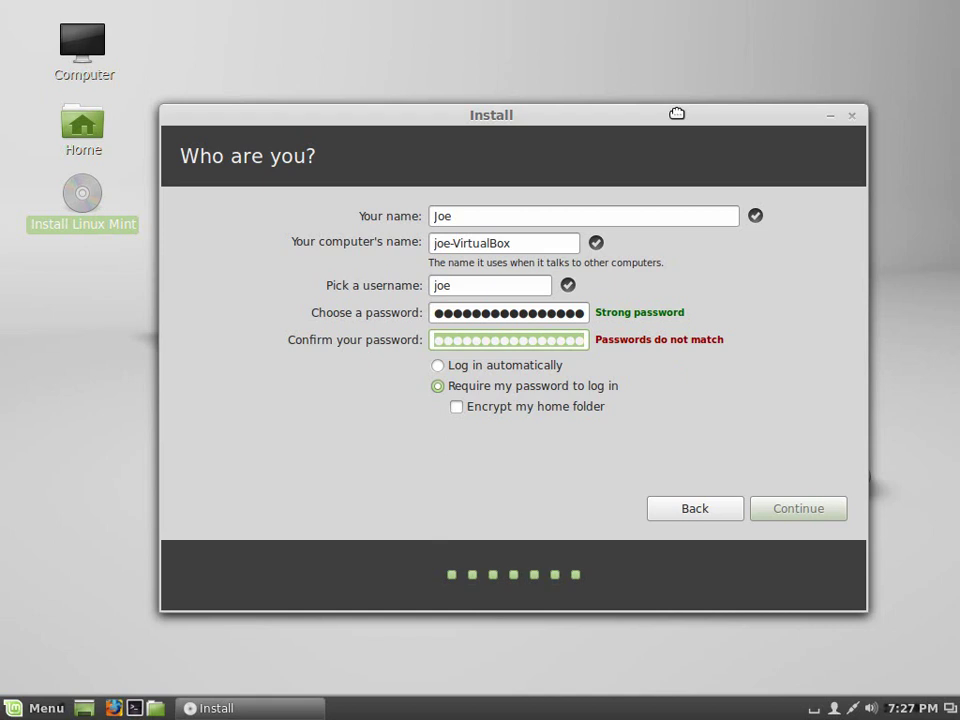
key(ctrl+v)
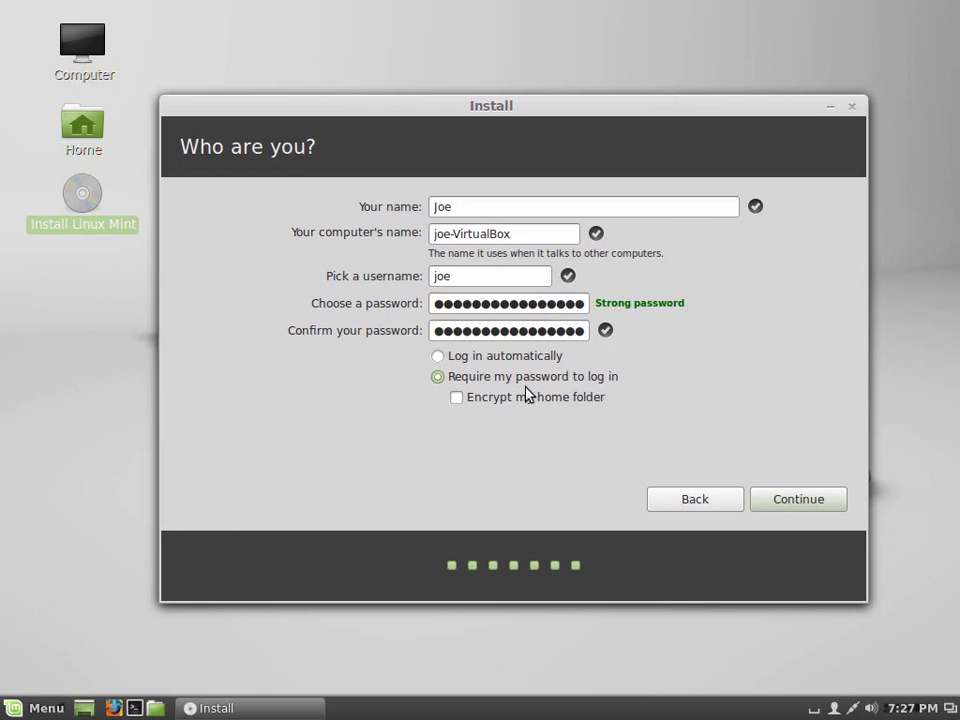
click(797, 500)
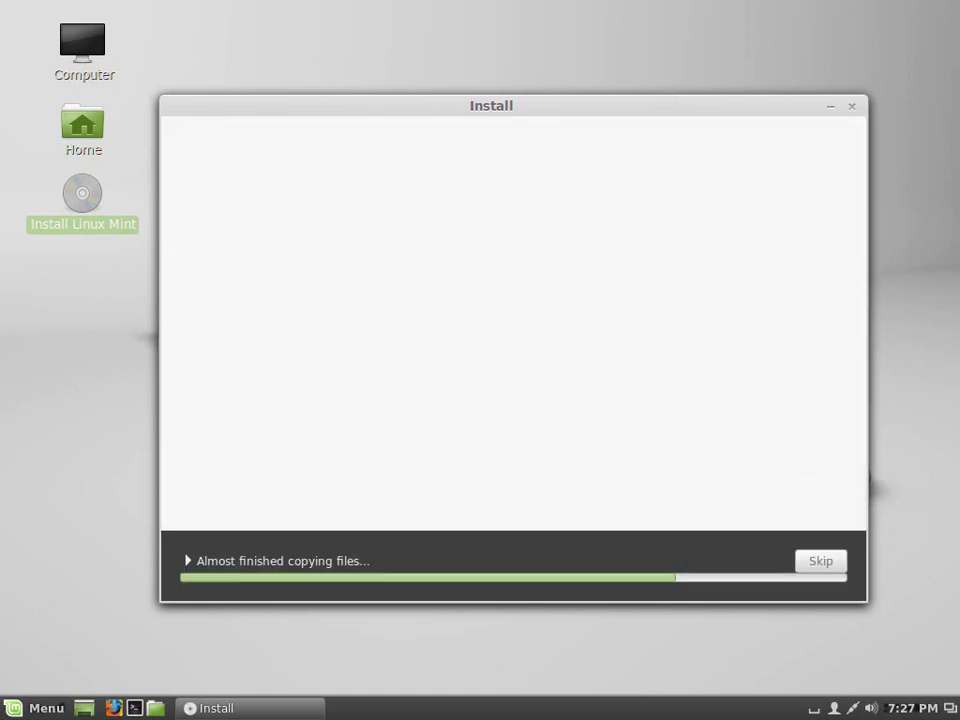
Let the Linux Mint installation finish and restart the computer.
drag(580, 112, 597, 108)
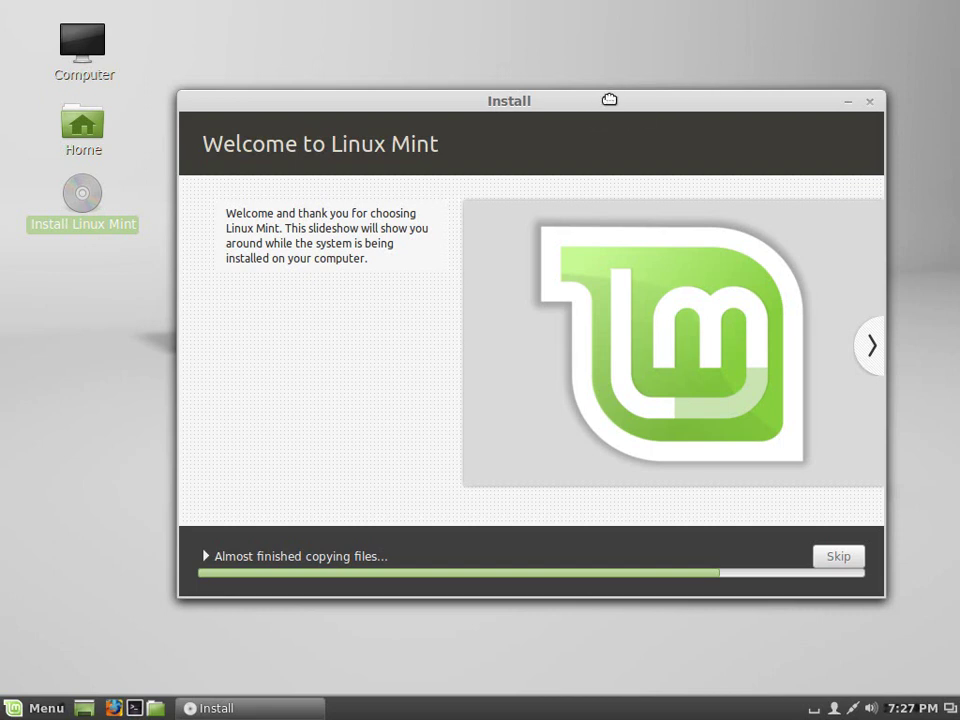
mouse_move(609, 100)
mouse_down()
mouse_move(593, 106)
mouse_move(596, 97)
mouse_up()
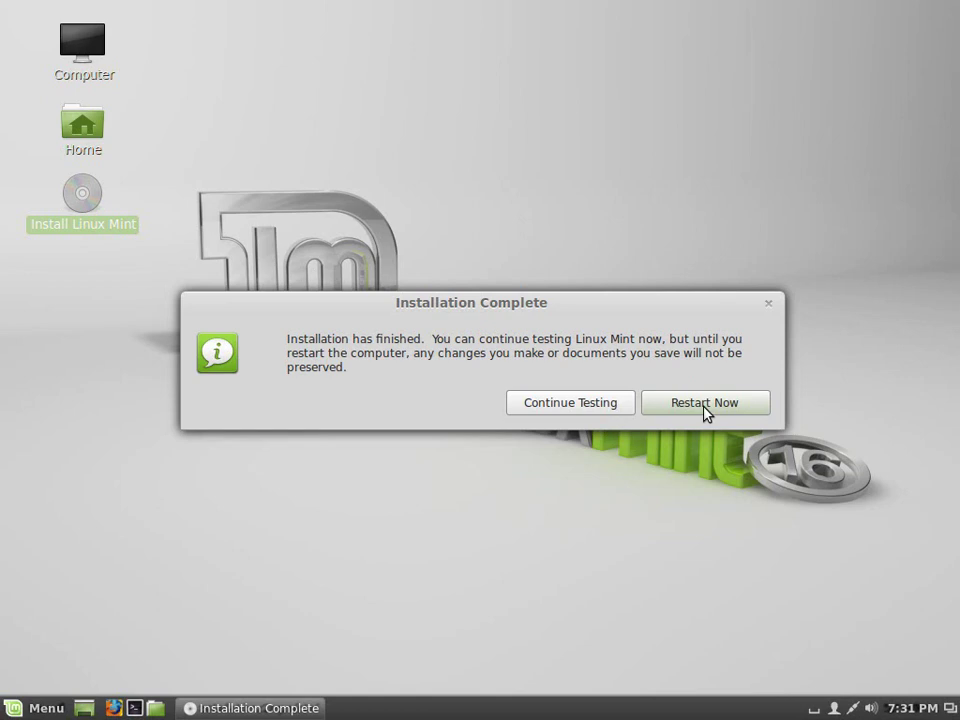
click(740, 400)
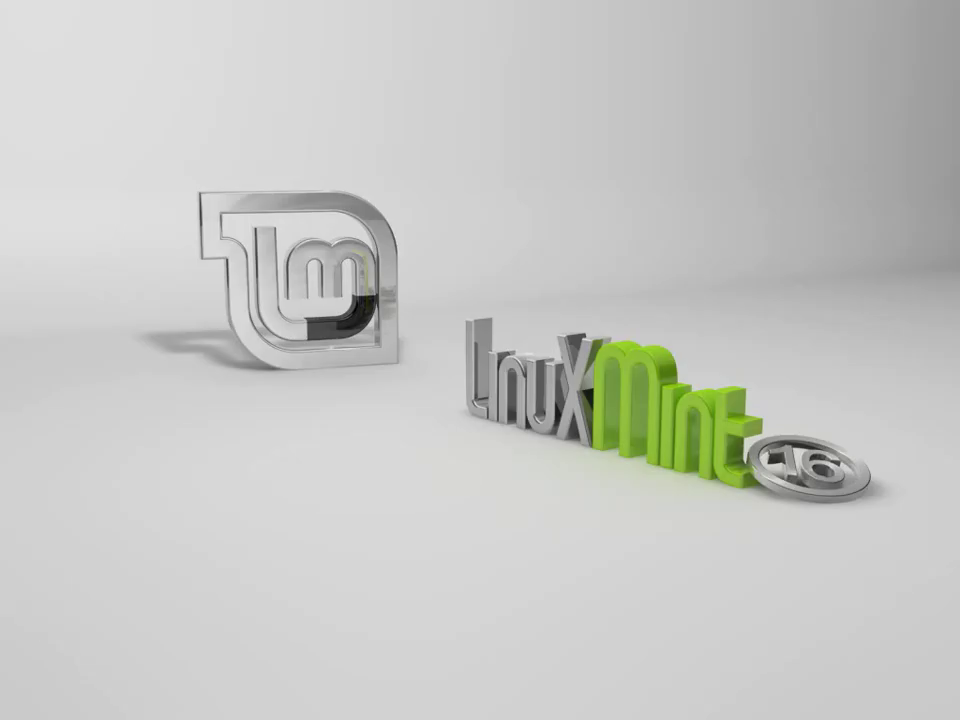